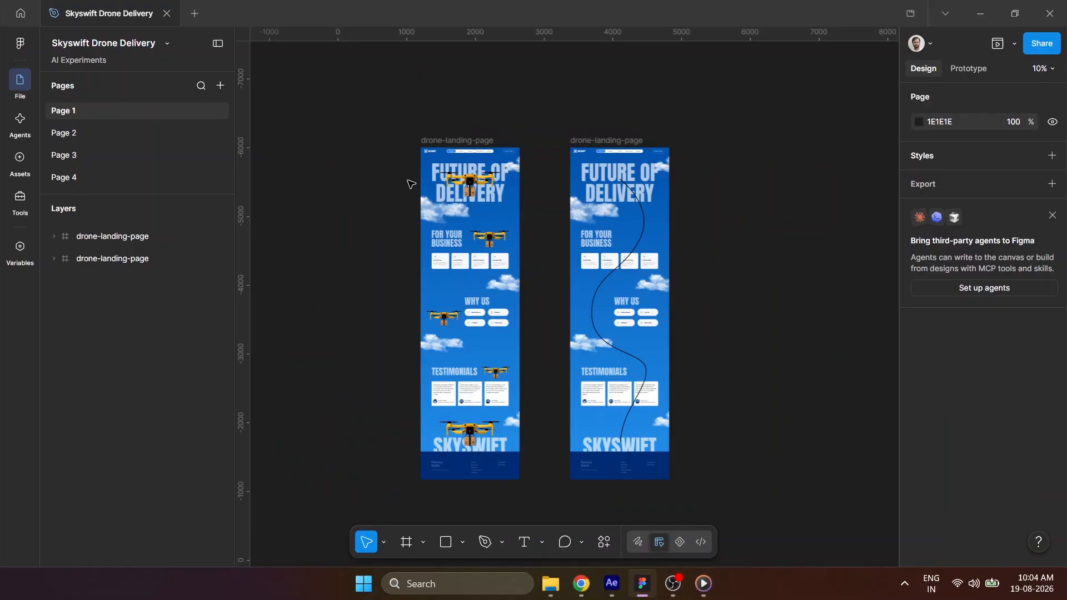
Examine the first drone-landing-page design from hero to footer, noting the drone's placement in each section
{"action": "scroll", "coordinate": [411, 184], "scroll_direction": "up", "scroll_amount": 5}
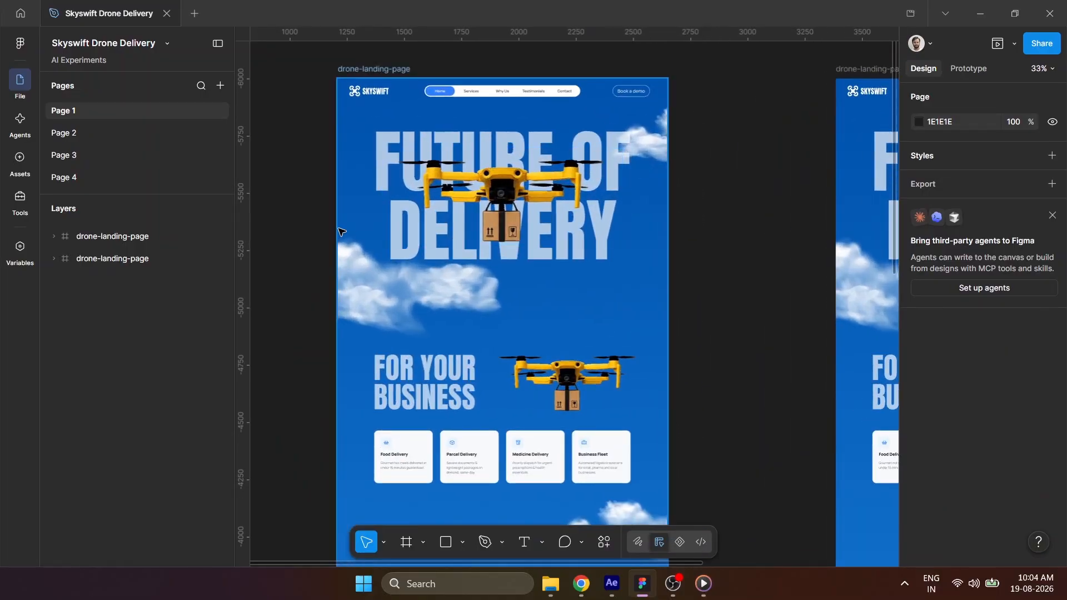
{"action": "scroll", "coordinate": [341, 232], "scroll_direction": "up", "scroll_amount": 2}
{"action": "scroll", "coordinate": [812, 267], "scroll_direction": "up", "scroll_amount": 1}
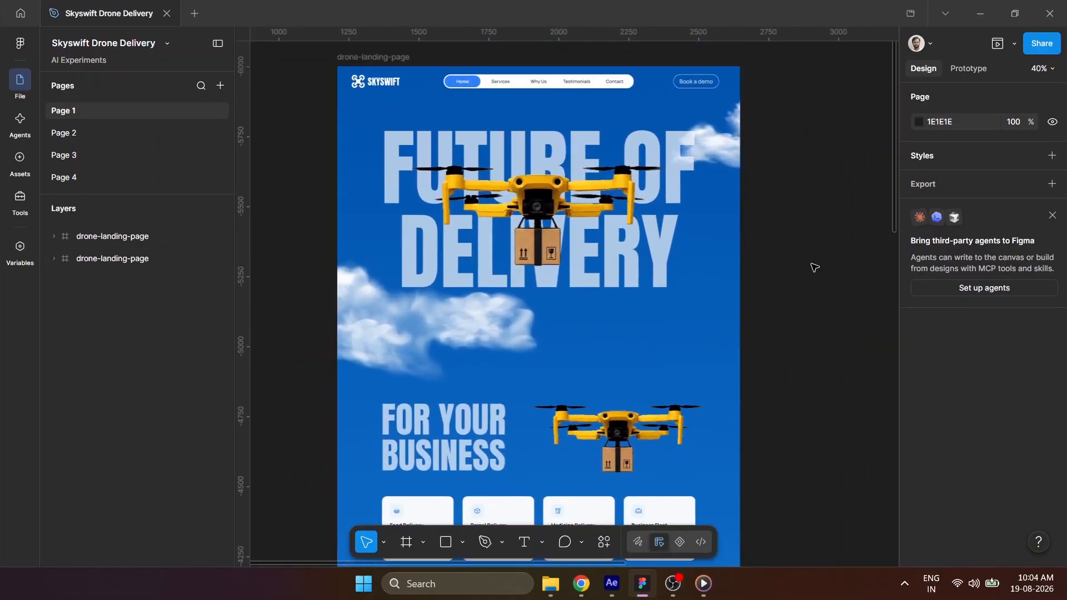
{"action": "scroll", "coordinate": [395, 212], "scroll_direction": "up", "scroll_amount": 1}
{"action": "scroll", "coordinate": [466, 234], "scroll_direction": "down", "scroll_amount": 5}
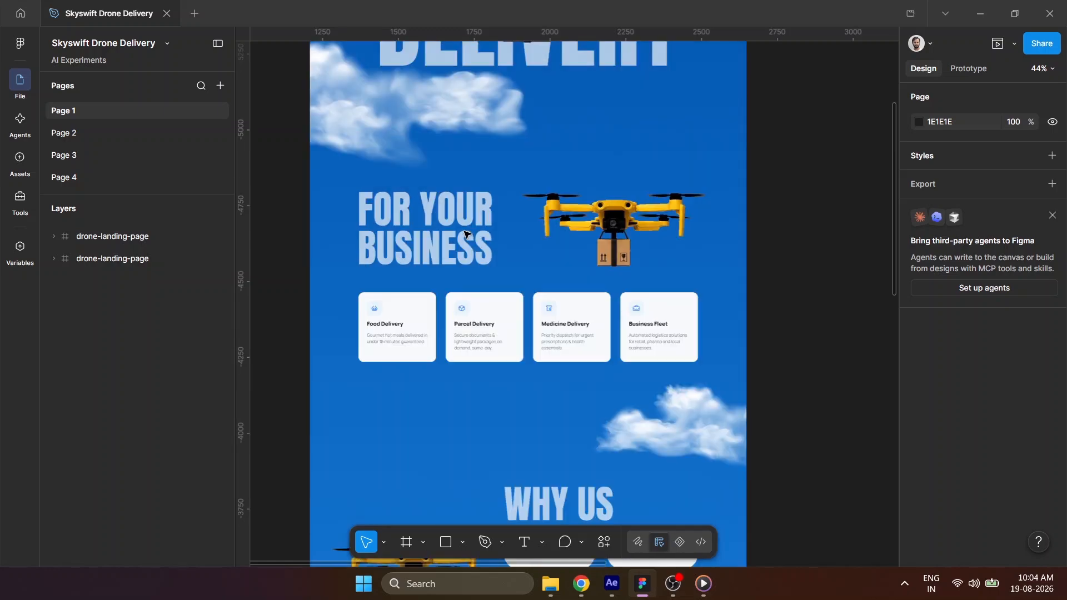
{"action": "scroll", "coordinate": [650, 250], "scroll_direction": "down", "scroll_amount": 6}
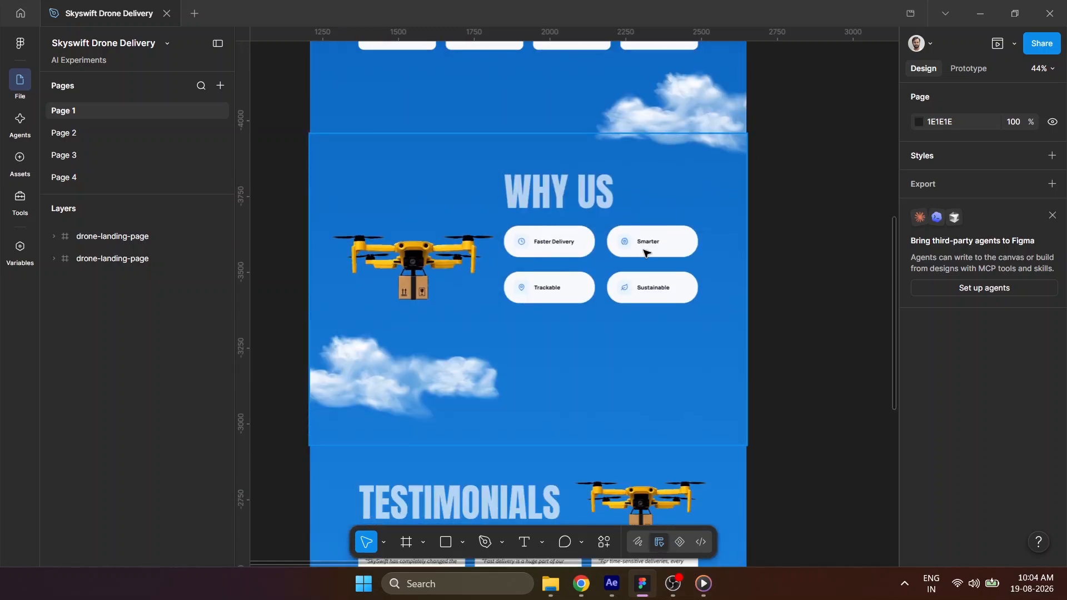
{"action": "scroll", "coordinate": [517, 249], "scroll_direction": "down", "scroll_amount": 12}
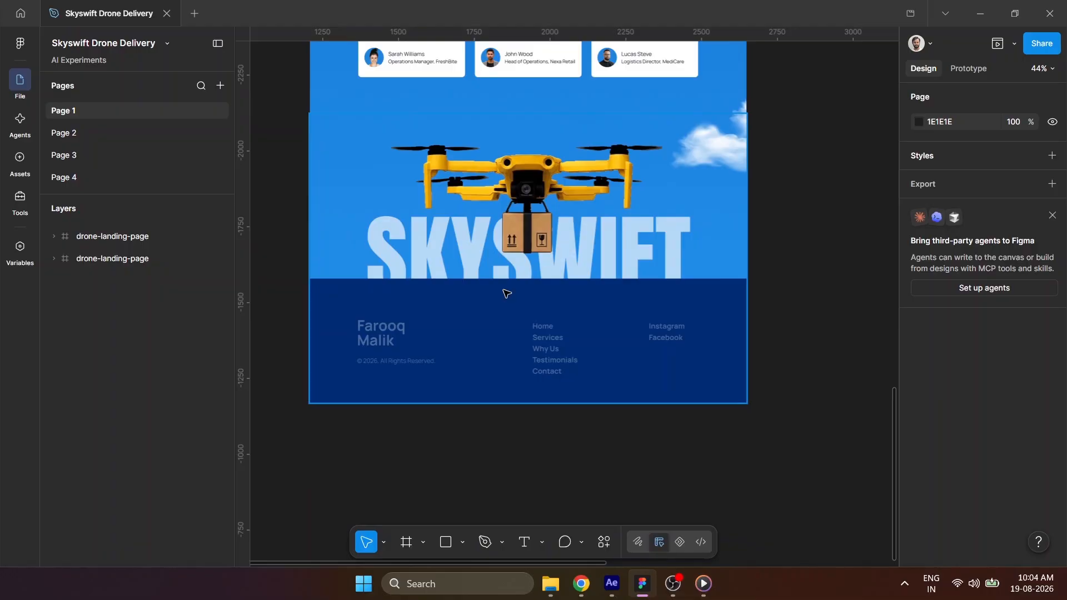
{"action": "scroll", "coordinate": [506, 293], "scroll_direction": "down", "scroll_amount": 6}
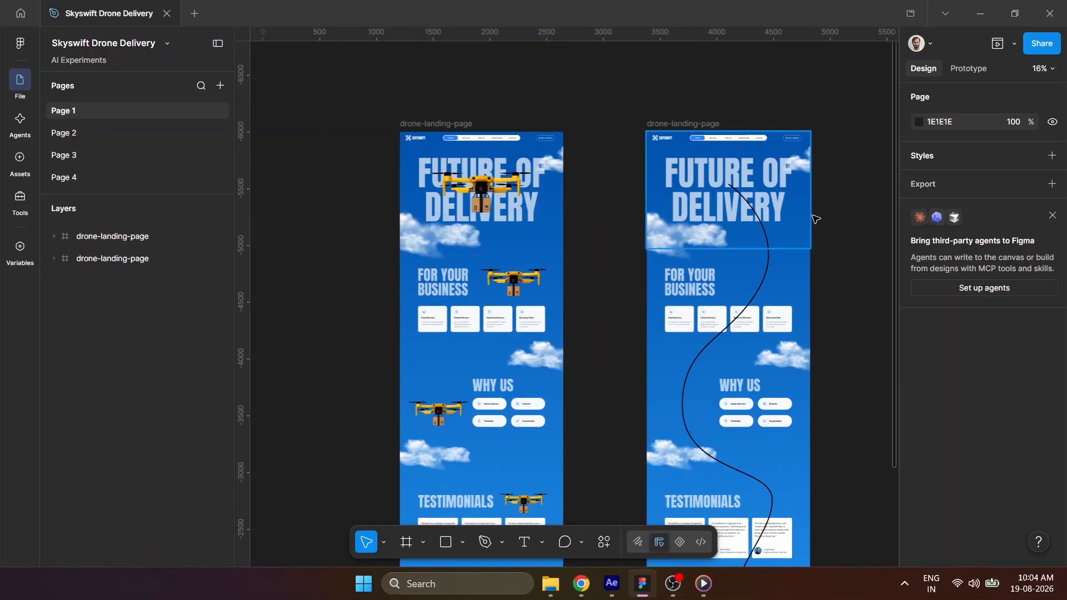
Examine the second drone-landing-page design and follow the curved drone flight path from the hero to the footer
{"action": "scroll", "coordinate": [794, 221], "scroll_direction": "up", "scroll_amount": 4}
{"action": "scroll", "coordinate": [466, 161], "scroll_direction": "down", "scroll_amount": 2}
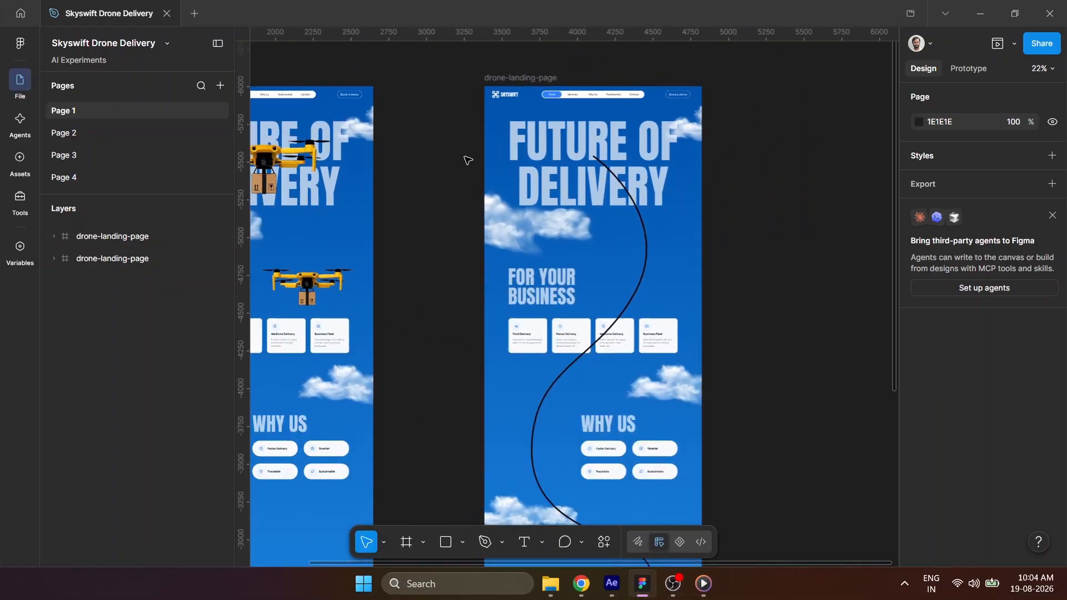
{"action": "scroll", "coordinate": [467, 160], "scroll_direction": "down", "scroll_amount": 3}
{"action": "scroll", "coordinate": [550, 164], "scroll_direction": "up", "scroll_amount": 4}
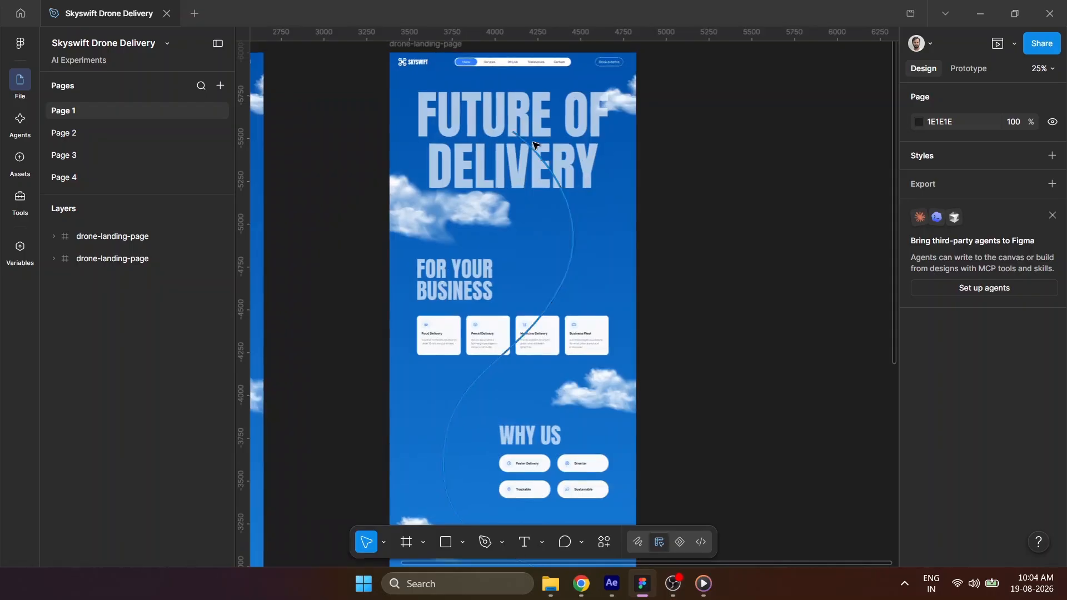
{"action": "scroll", "coordinate": [533, 146], "scroll_direction": "down", "scroll_amount": 6}
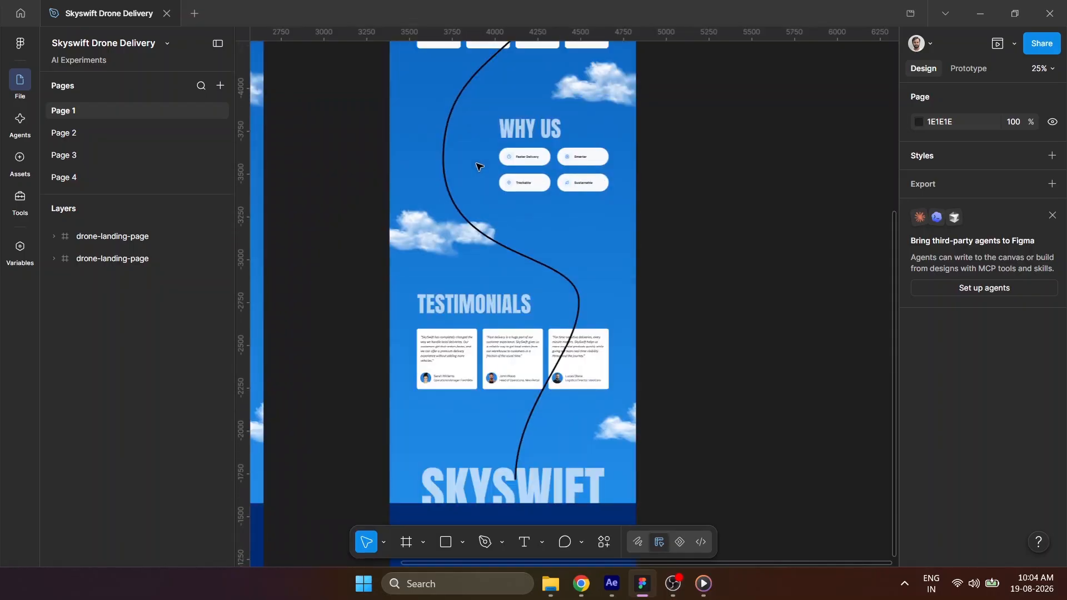
{"action": "scroll", "coordinate": [481, 170], "scroll_direction": "down", "scroll_amount": 4}
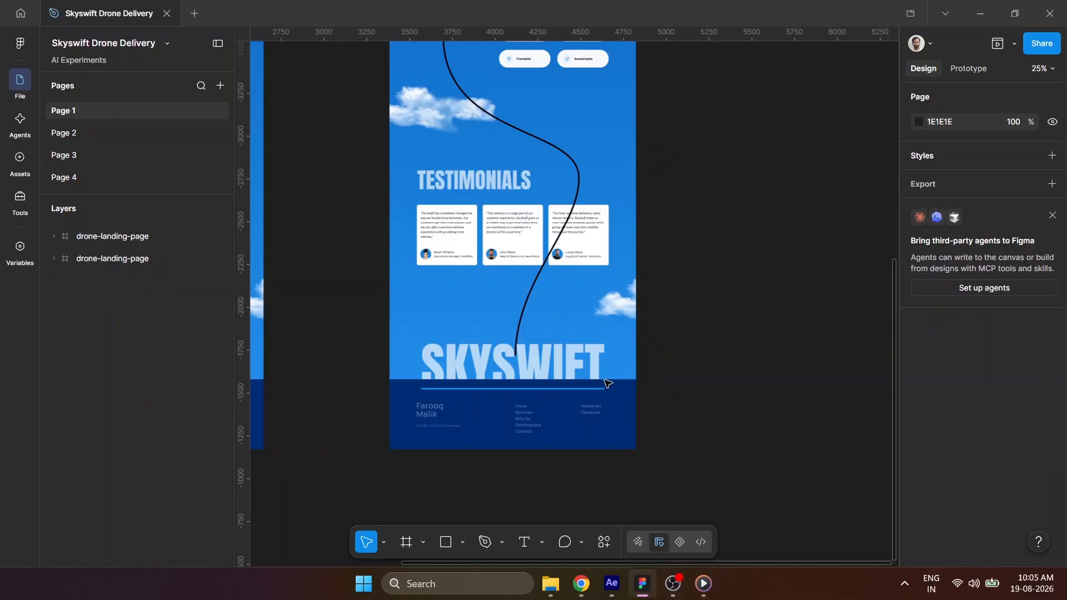
{"action": "scroll", "coordinate": [607, 385], "scroll_direction": "down", "scroll_amount": 4}
{"action": "scroll", "coordinate": [690, 254], "scroll_direction": "up", "scroll_amount": 1}
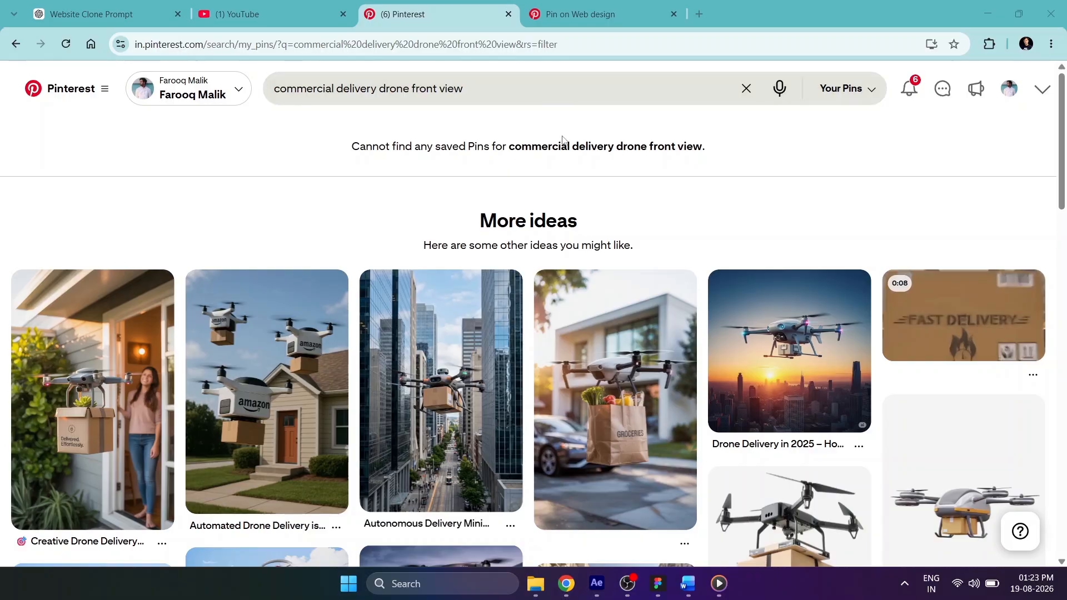
Switch to Pinterest and browse the commercial delivery drone front view ideas for a reference image
{"action": "scroll", "coordinate": [606, 211], "scroll_direction": "down", "scroll_amount": 6}
{"action": "scroll", "coordinate": [606, 315], "scroll_direction": "down", "scroll_amount": 5}
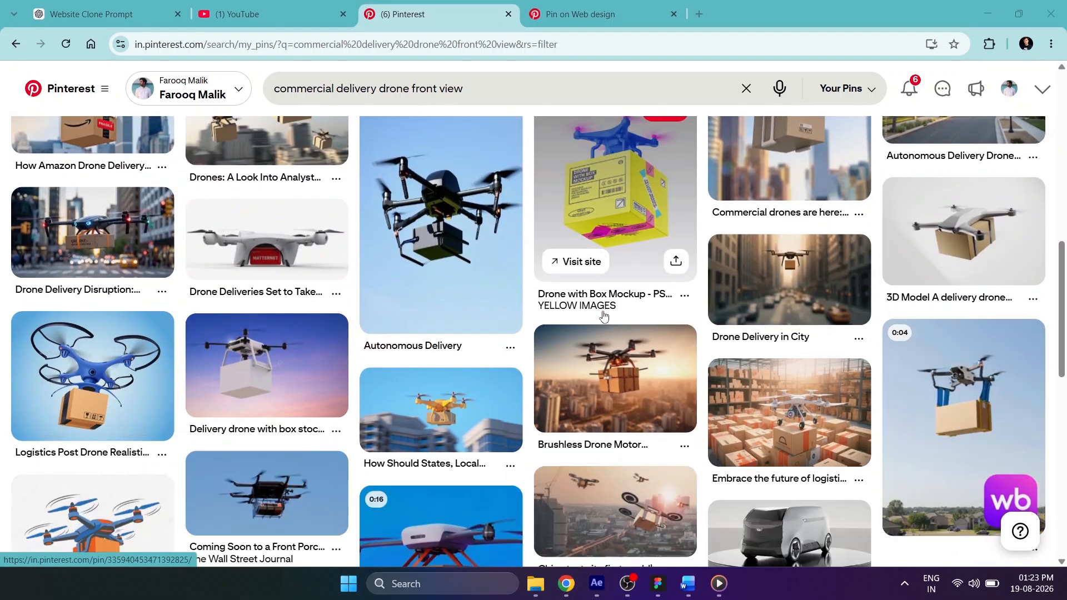
{"action": "scroll", "coordinate": [605, 315], "scroll_direction": "down", "scroll_amount": 2}
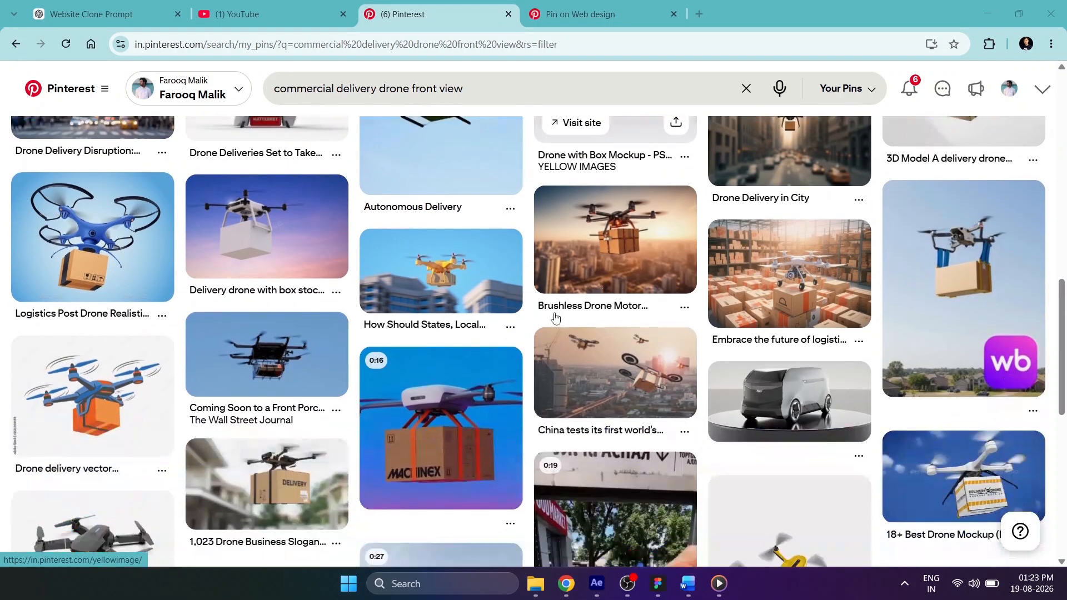
{"action": "left_click", "coordinate": [614, 27]}
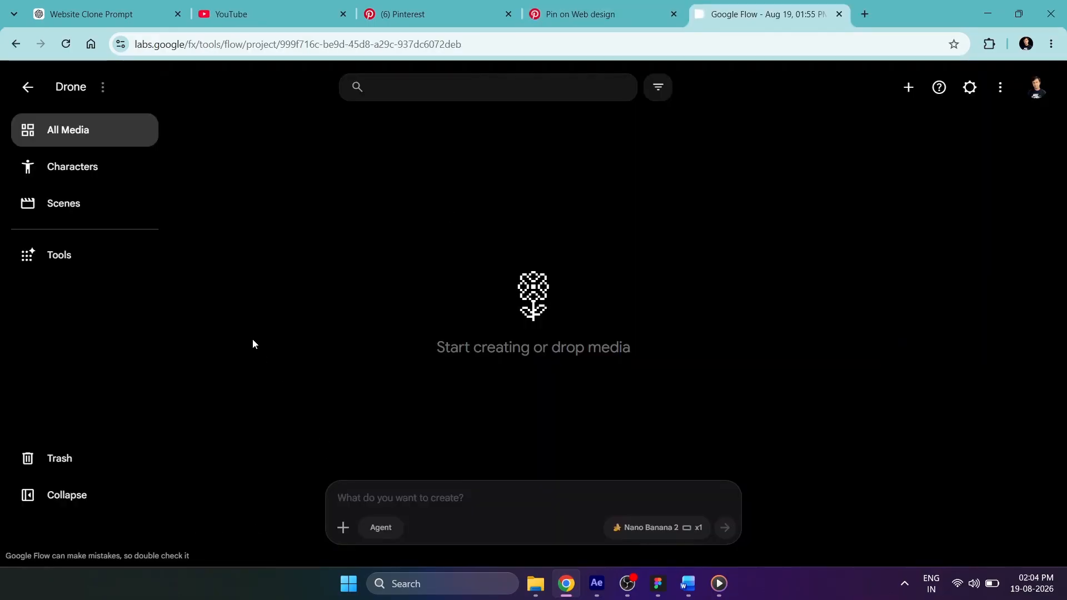
In Google Flow, upload the reference drone image to the prompt and ask to change its color to yellow and make it hold a delivery package
{"action": "left_click", "coordinate": [343, 527]}
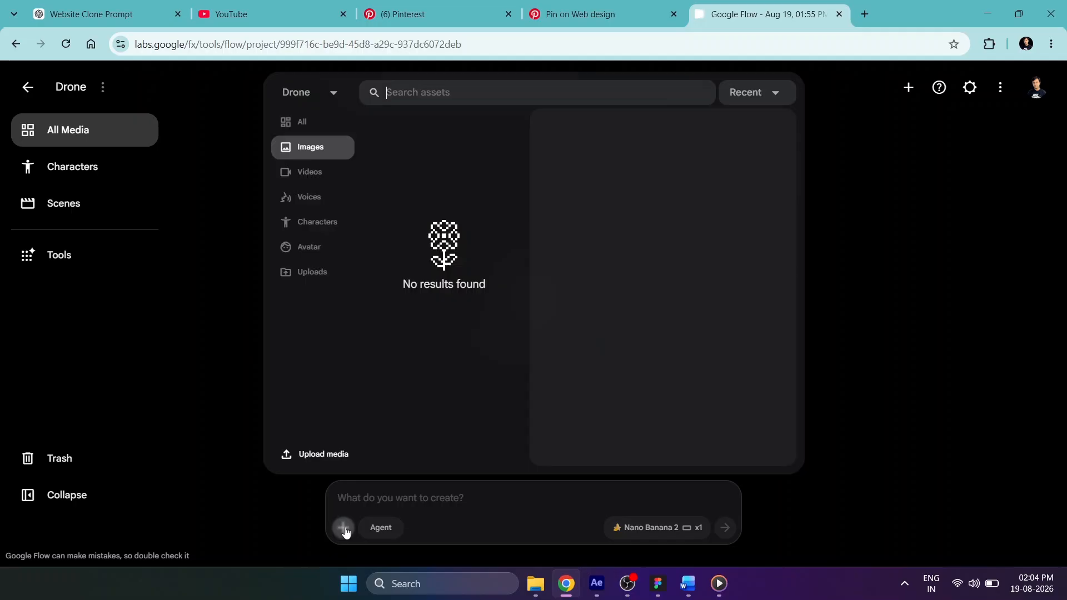
{"action": "left_click", "coordinate": [333, 450]}
{"action": "double_click", "coordinate": [688, 159]}
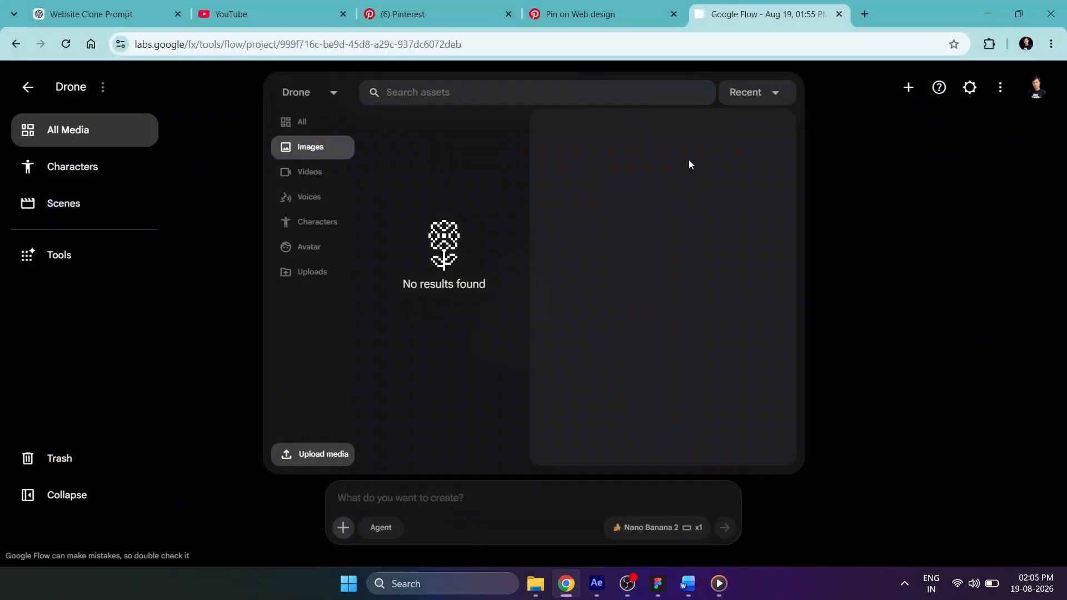
{"action": "left_click", "coordinate": [662, 450]}
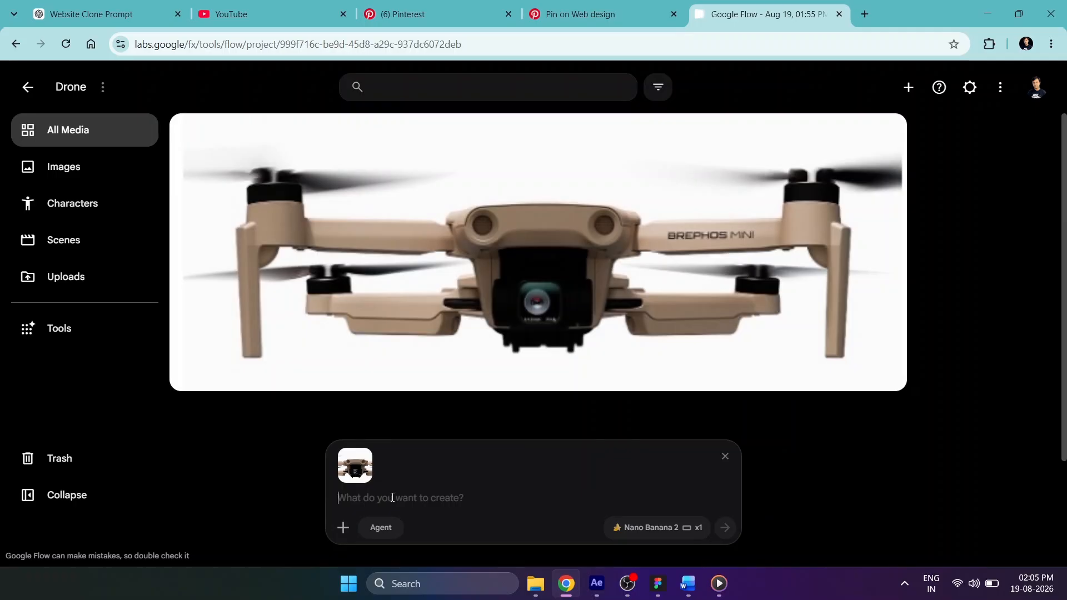
{"action": "type", "text": "Change the color of the drone to yellow and make it hold a delivery package."}
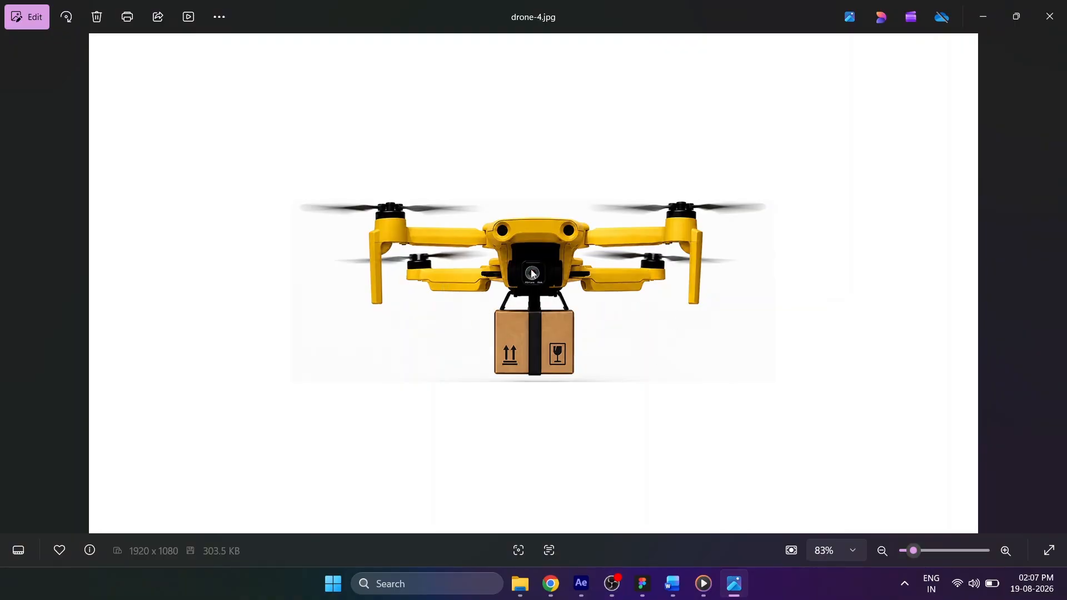
Inspect the yellow drone and its package up close in drone-4.jpg in the image viewer
{"action": "scroll", "coordinate": [532, 274], "scroll_direction": "up", "scroll_amount": 3}
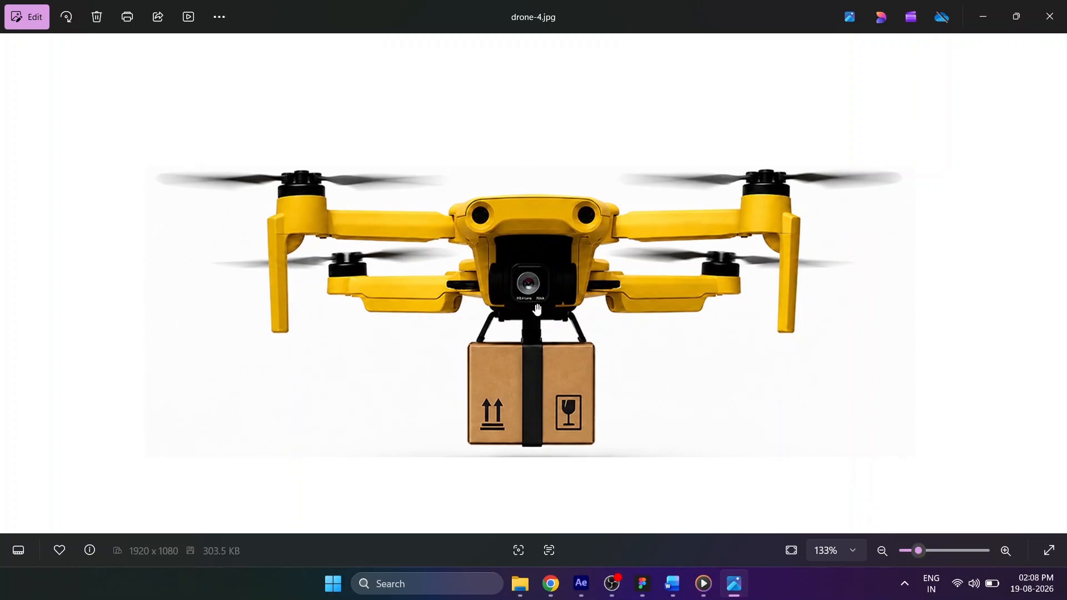
{"action": "scroll", "coordinate": [715, 330], "scroll_direction": "down", "scroll_amount": 2}
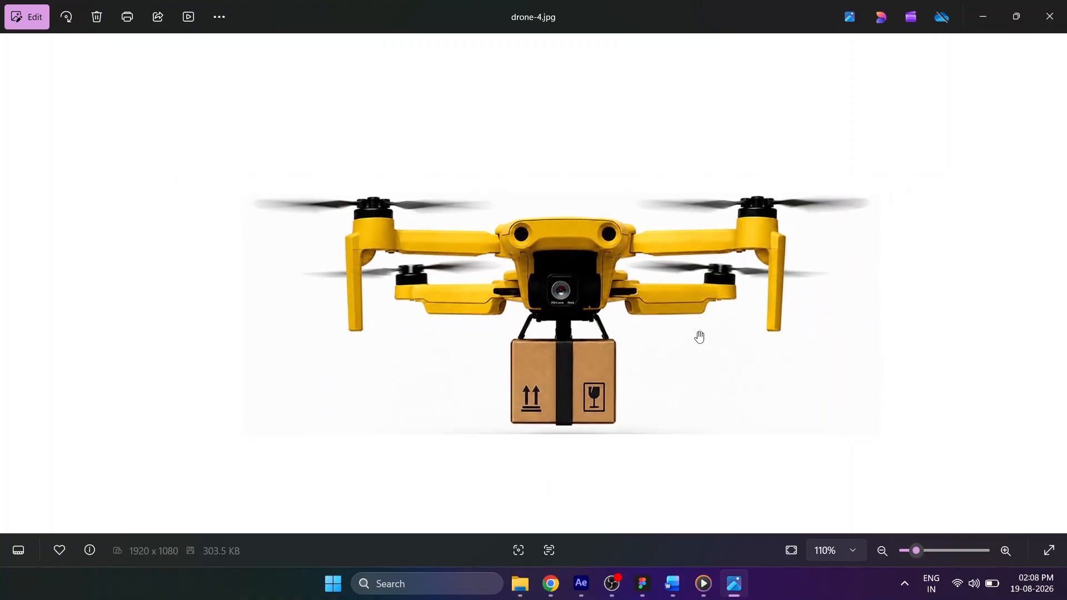
{"action": "left_click_drag", "start_coordinate": [742, 416], "coordinate": [693, 416]}
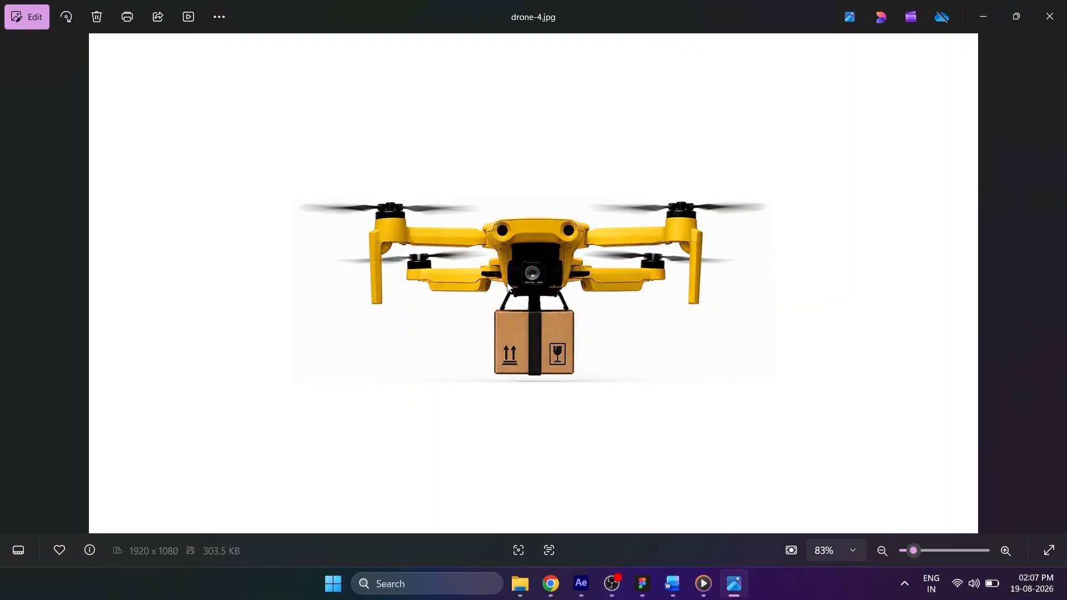
In ChatGPT, attach drone-4.jpg and request a nano banana prompt animating only the propellers, with no movements and no structure or color changes
{"action": "left_click", "coordinate": [303, 292]}
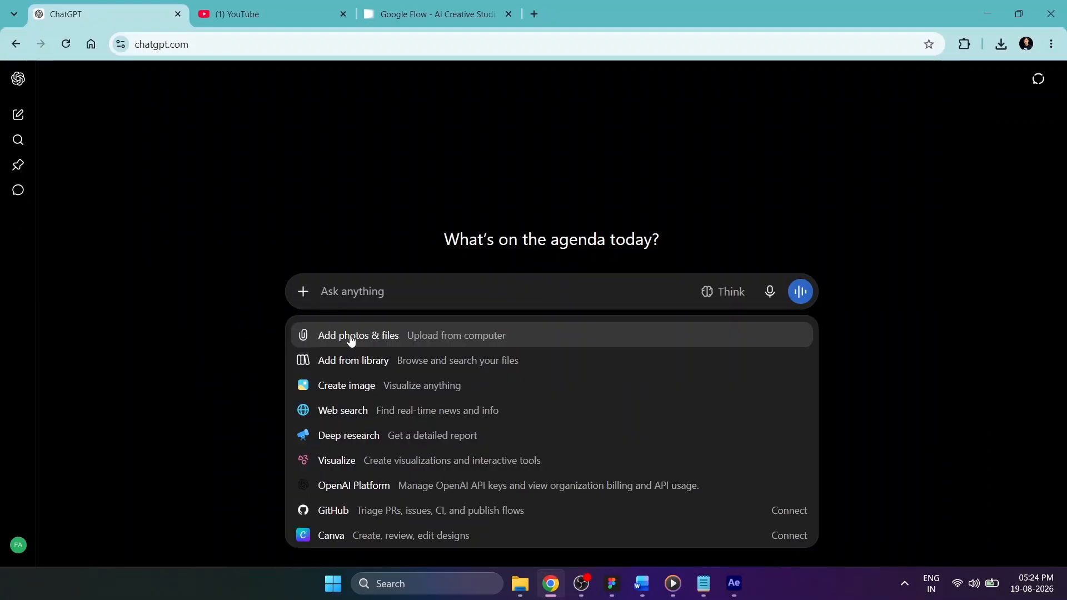
{"action": "left_click", "coordinate": [347, 338]}
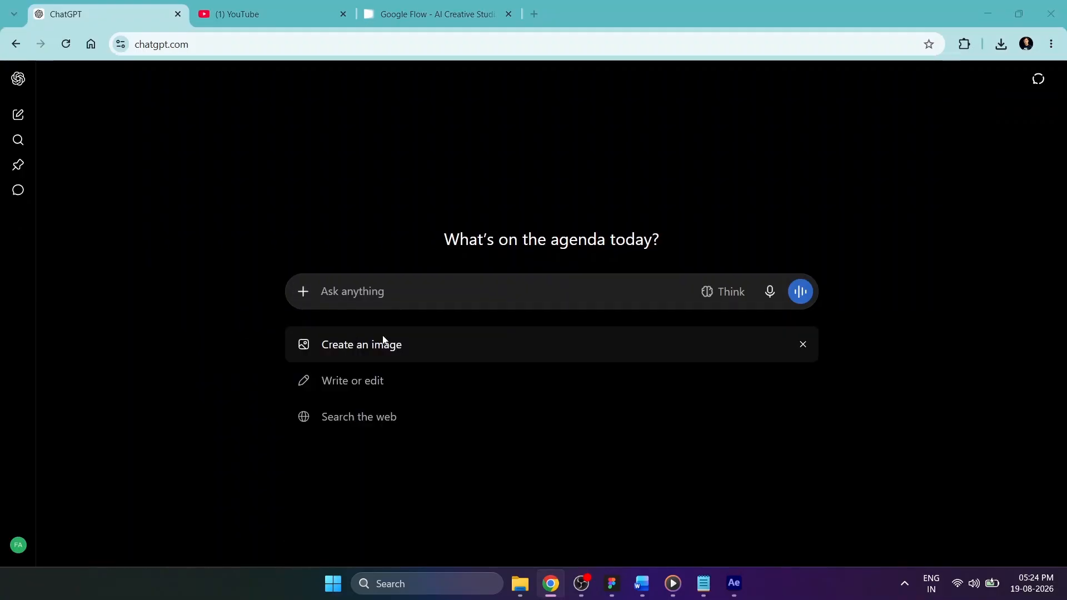
{"action": "left_click", "coordinate": [696, 130]}
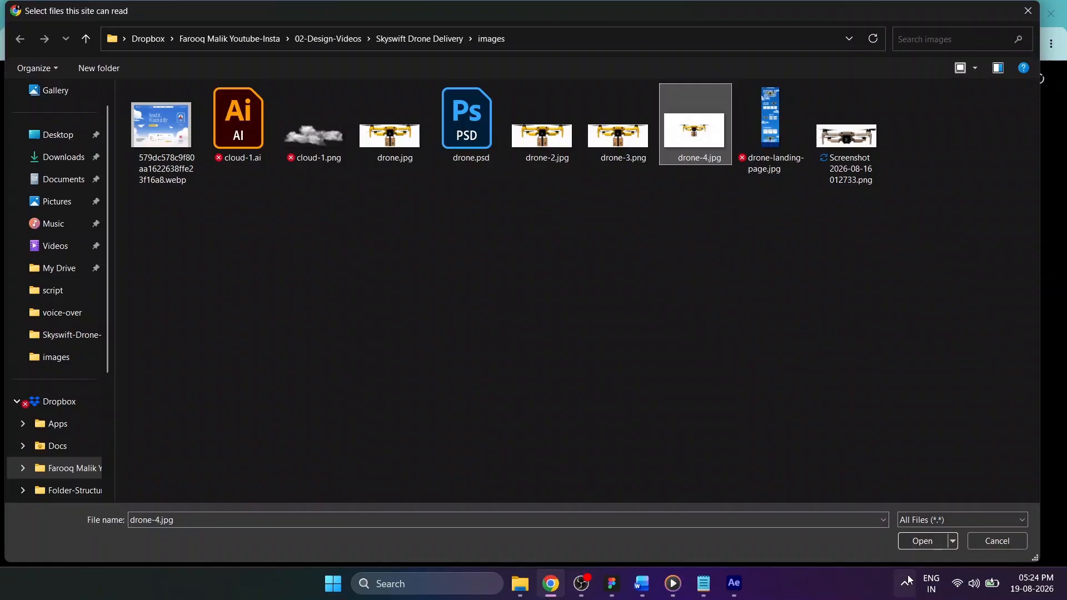
{"action": "left_click", "coordinate": [917, 542]}
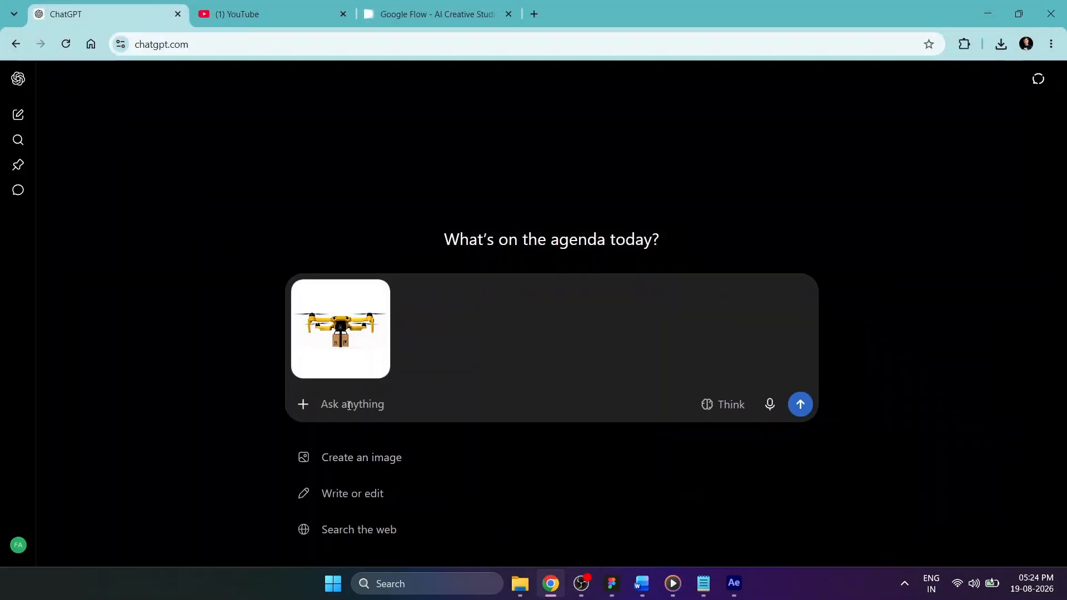
{"action": "type", "text": "write a prompt to animate this drone in nano banana. Only animate the propellers of the drone. No movements, no other changes, no structure or color changes. Only propellers animation."}
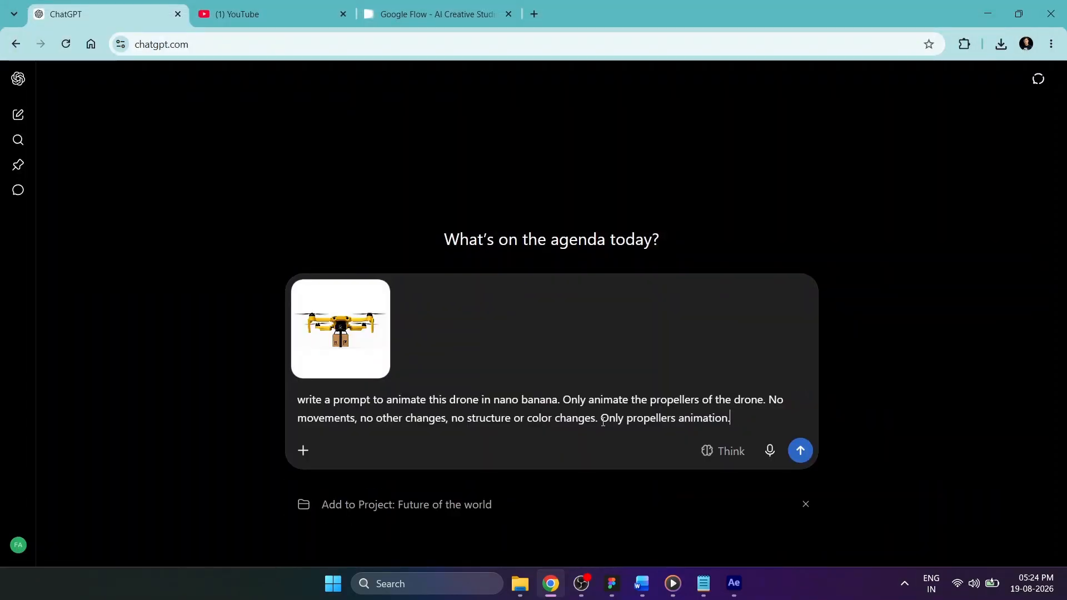
{"action": "left_click", "coordinate": [800, 450]}
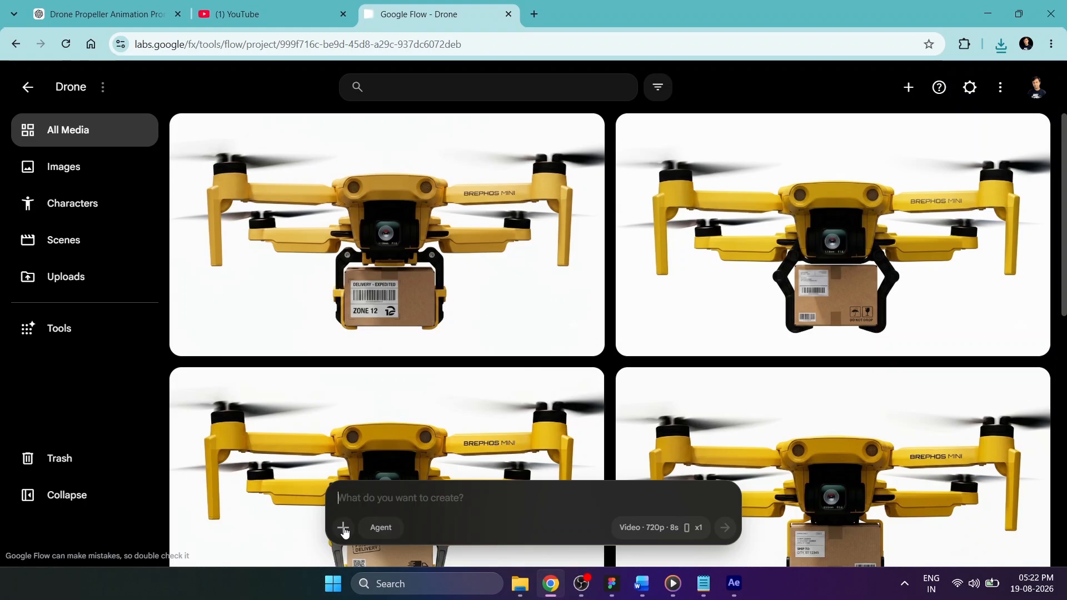
In Google Flow, add drone-4.jpg from the other Drone project's assets to the video prompt
{"action": "left_click", "coordinate": [343, 528]}
{"action": "left_click", "coordinate": [332, 89]}
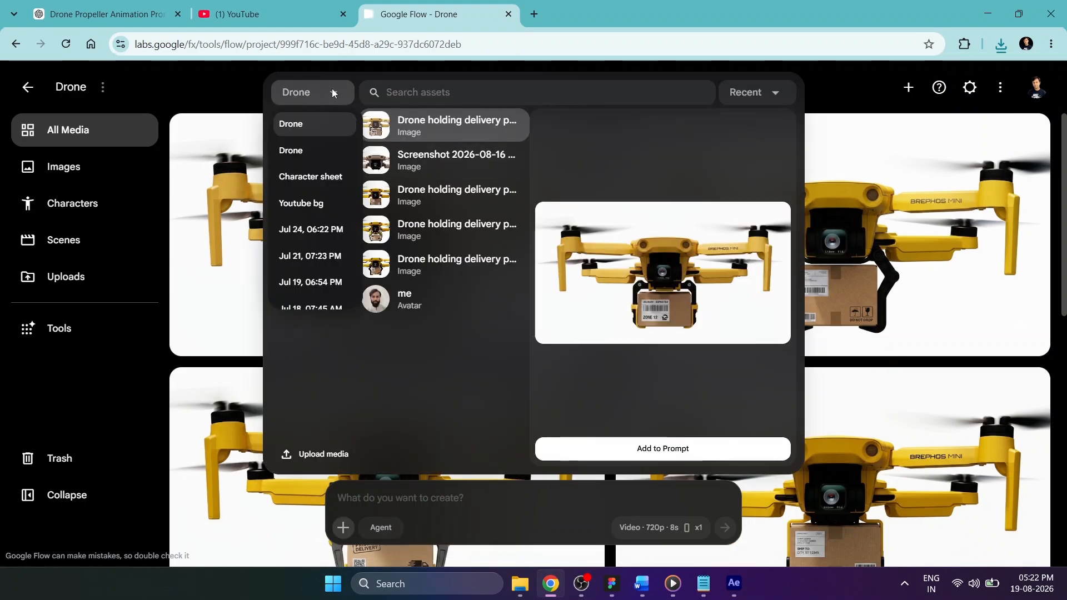
{"action": "left_click", "coordinate": [333, 151]}
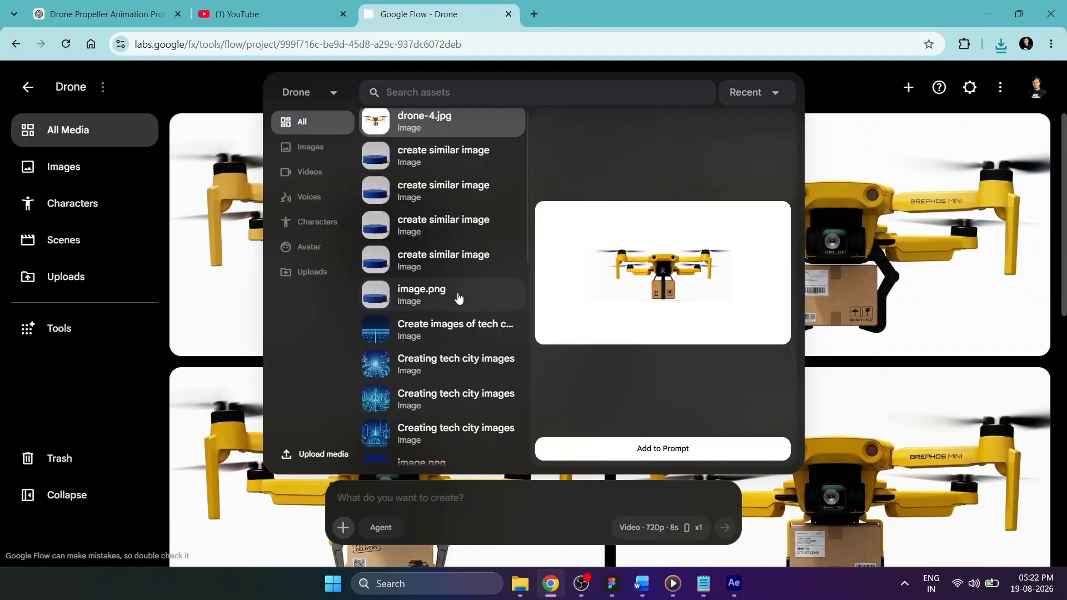
{"action": "scroll", "coordinate": [455, 294], "scroll_direction": "down", "scroll_amount": 3}
{"action": "scroll", "coordinate": [458, 298], "scroll_direction": "up", "scroll_amount": 3}
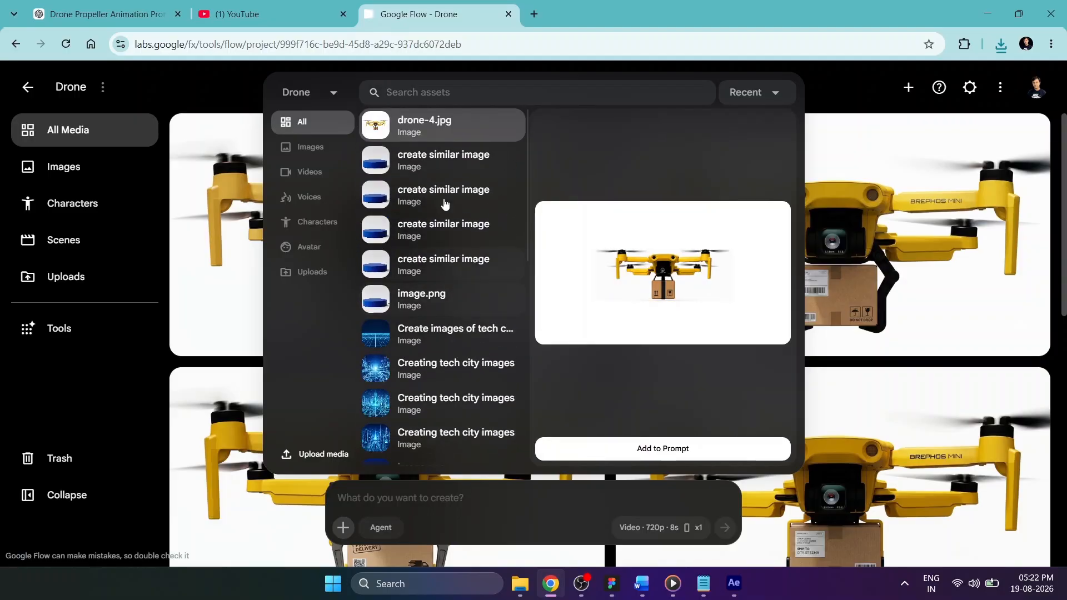
{"action": "left_click", "coordinate": [667, 448]}
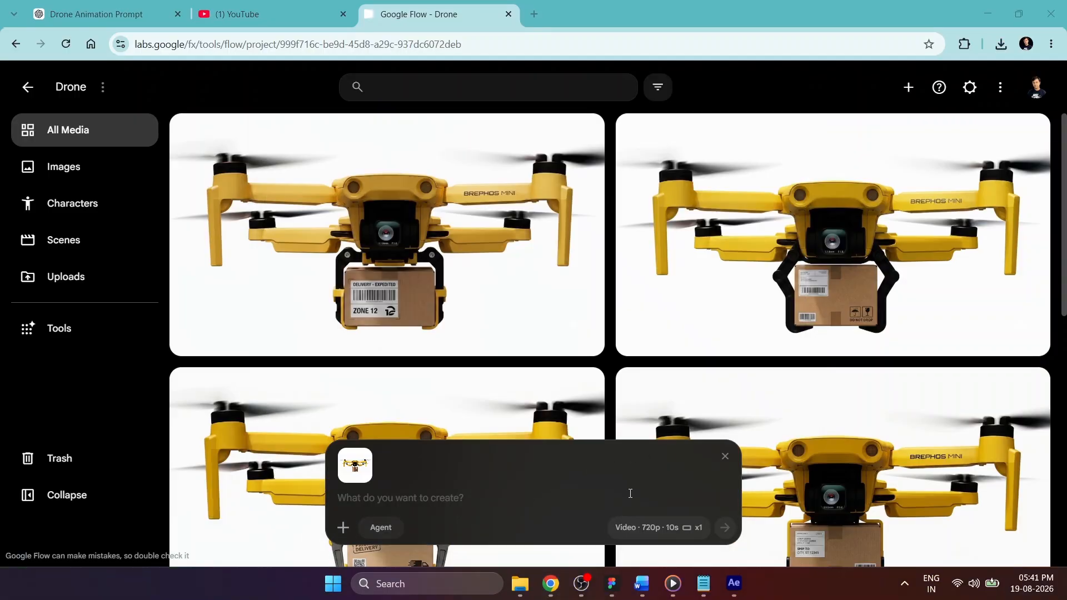
Review the video generation settings and the model choice, comparing the credit cost of x4 and x1 outputs
{"action": "left_click", "coordinate": [640, 529]}
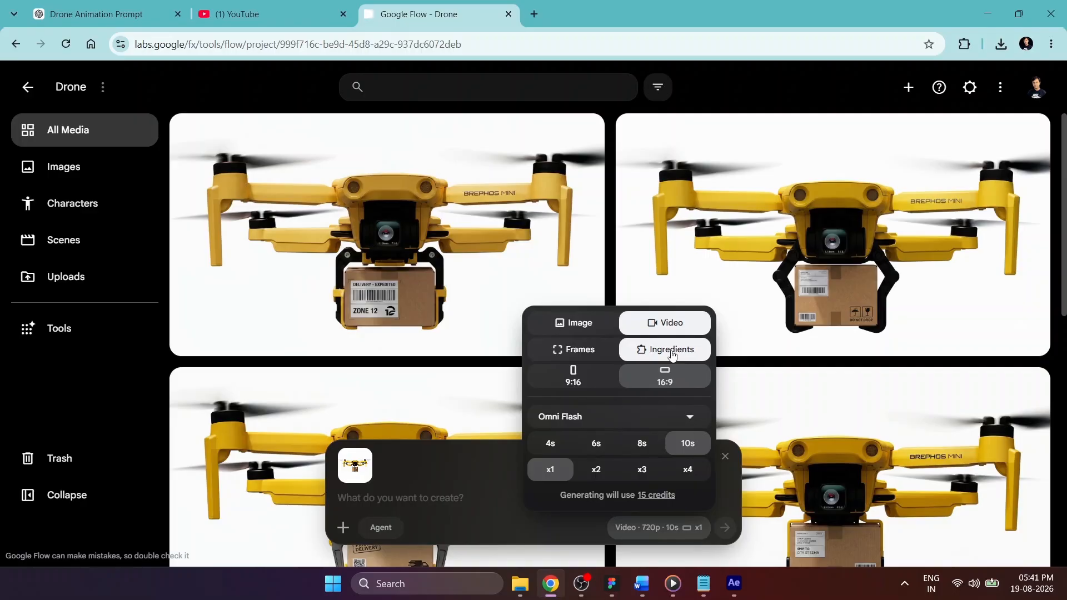
{"action": "left_click", "coordinate": [585, 417]}
{"action": "left_click", "coordinate": [585, 417]}
{"action": "left_click", "coordinate": [688, 472]}
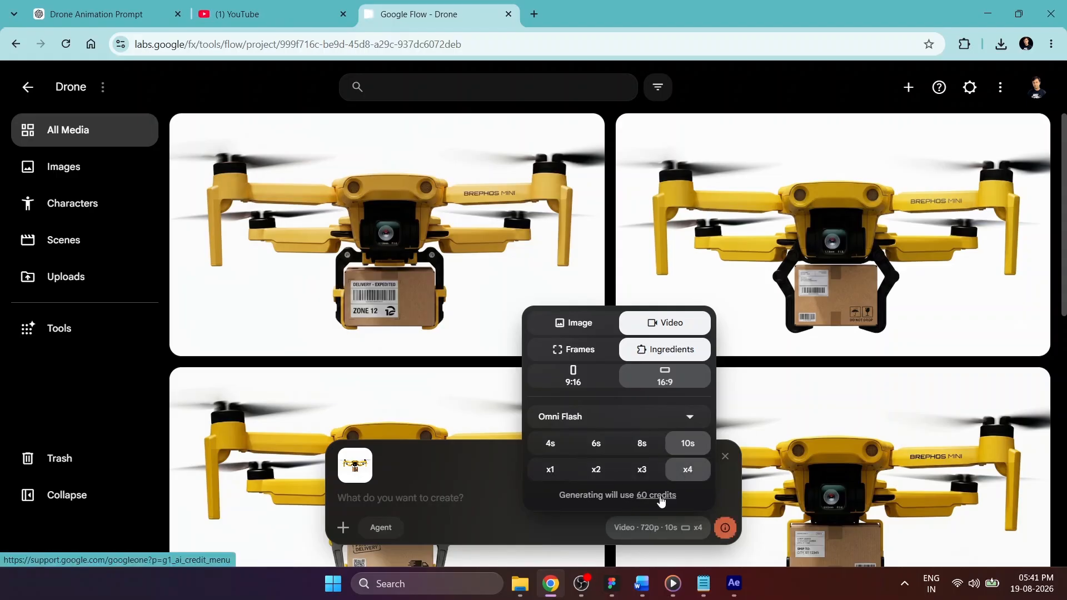
{"action": "left_click", "coordinate": [550, 471]}
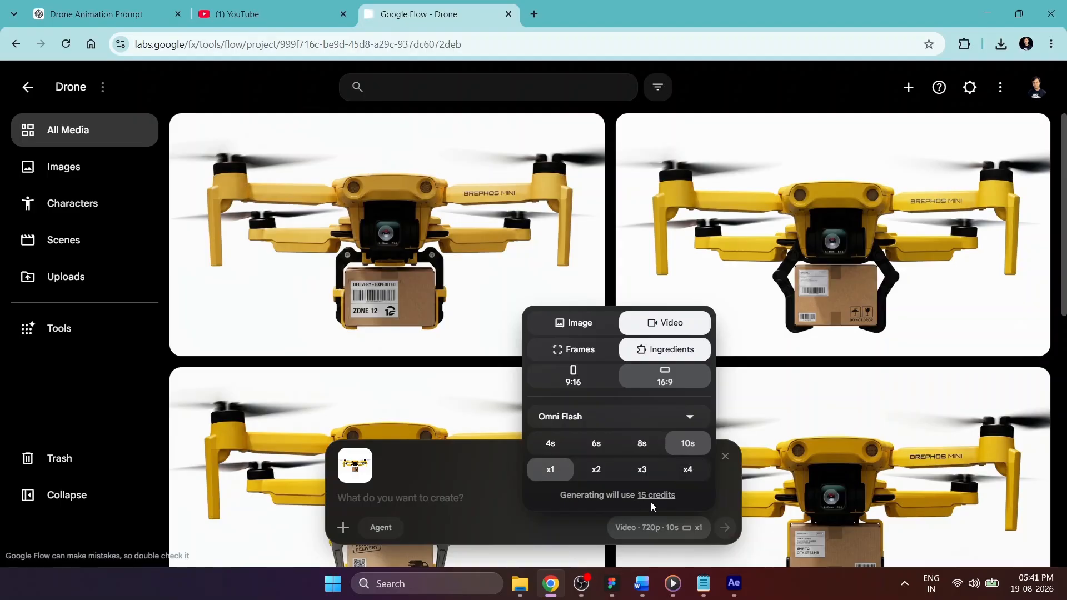
{"action": "left_click", "coordinate": [659, 527]}
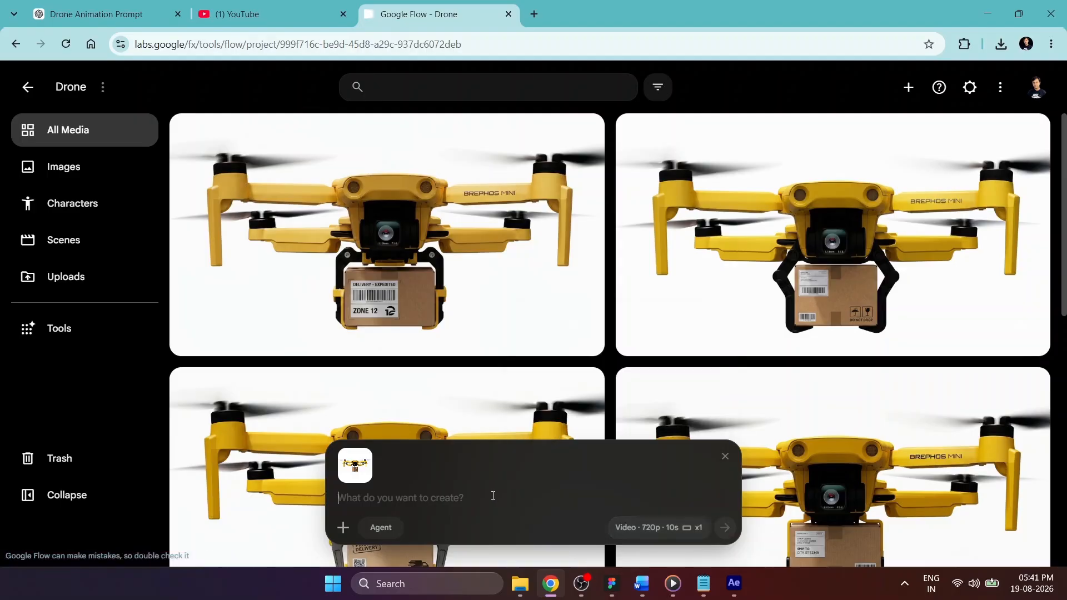
Generate the drone video from the copied propeller-only animation prompt and view the generated clip in full screen
{"action": "key", "text": "ctrl+v"}
{"action": "left_click", "coordinate": [725, 529]}
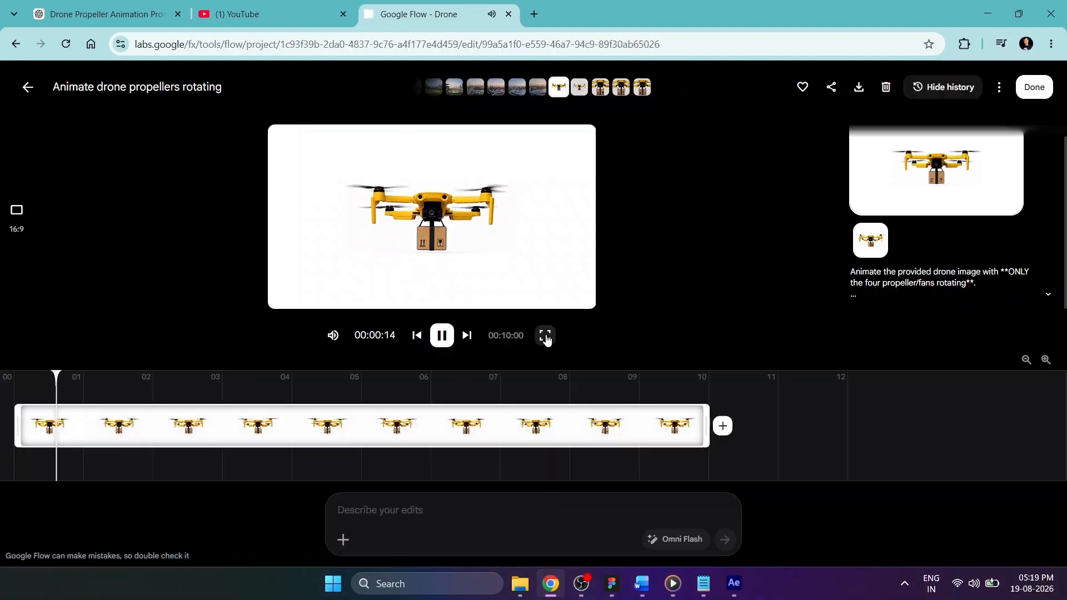
{"action": "left_click", "coordinate": [545, 335]}
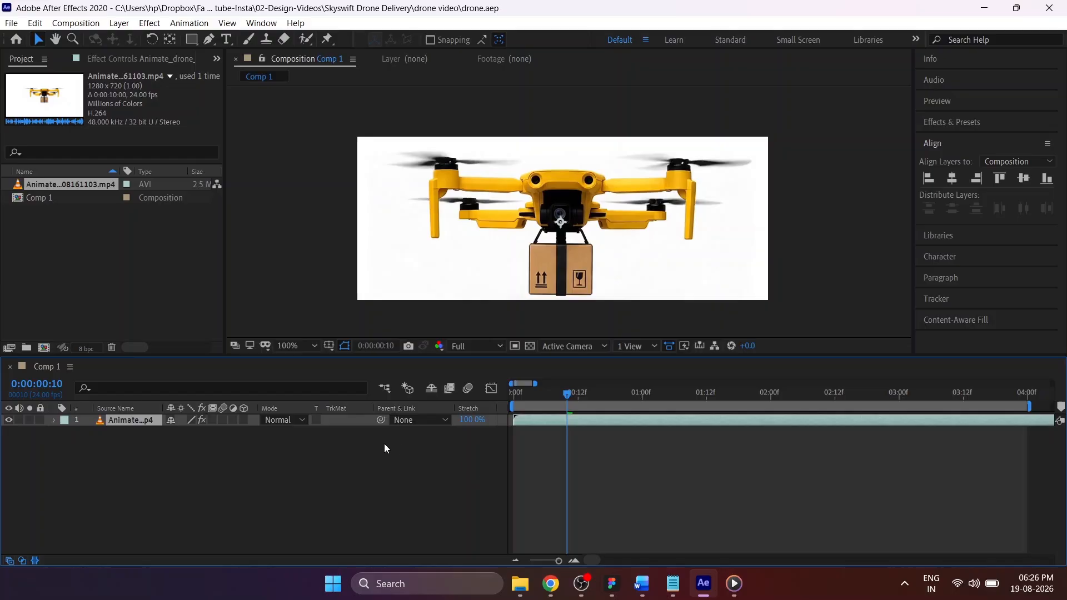
In After Effects, set the drone clip's time stretch factor to 50 and preview the faster propeller playback across the timeline
{"action": "left_click", "coordinate": [475, 420]}
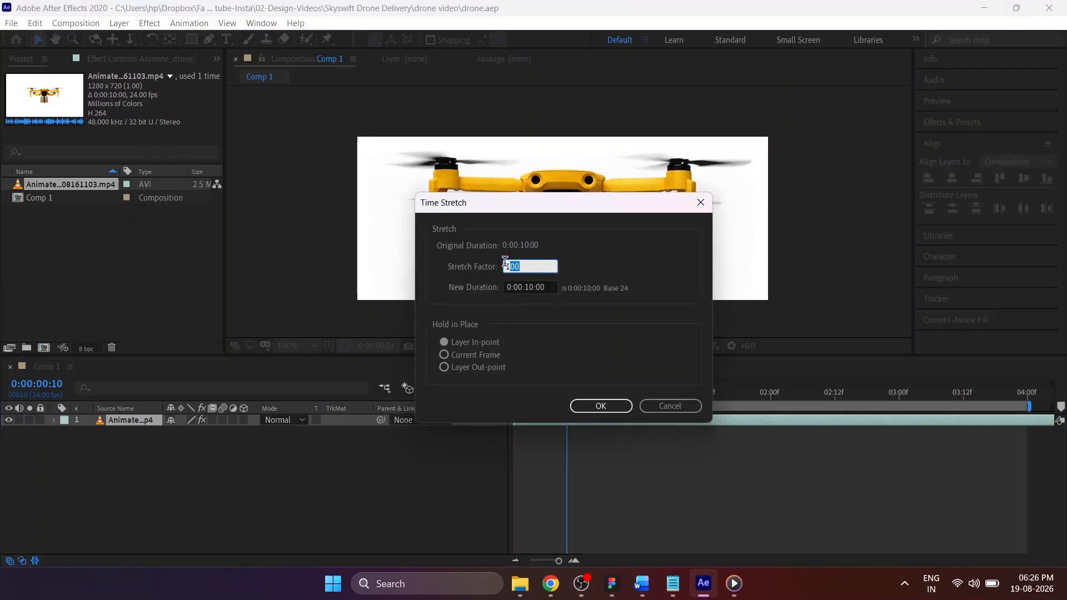
{"action": "type", "text": "50"}
{"action": "left_click", "coordinate": [610, 410]}
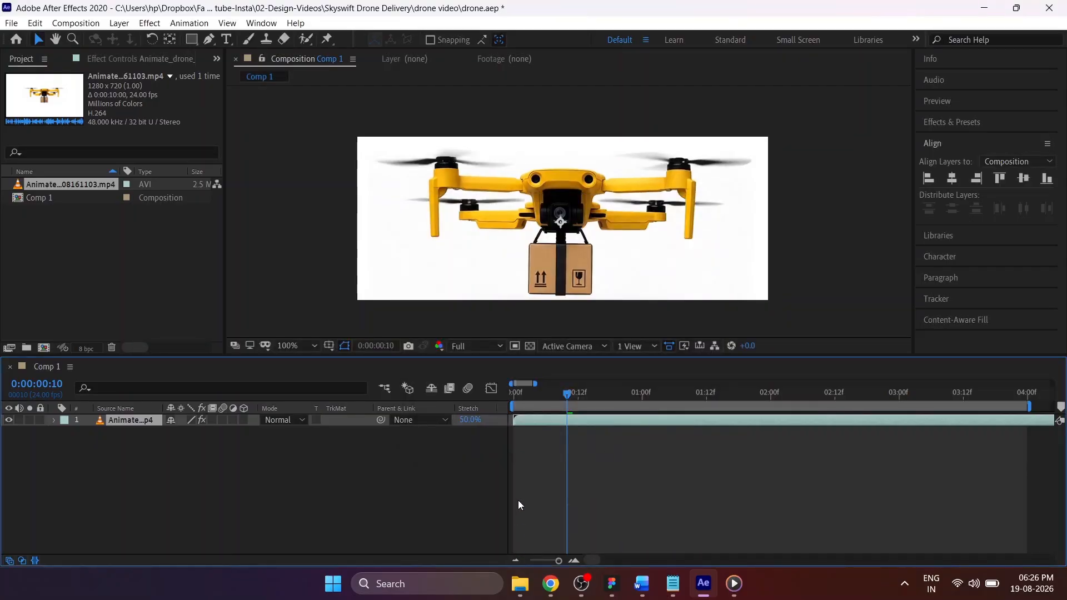
{"action": "key", "text": "space"}
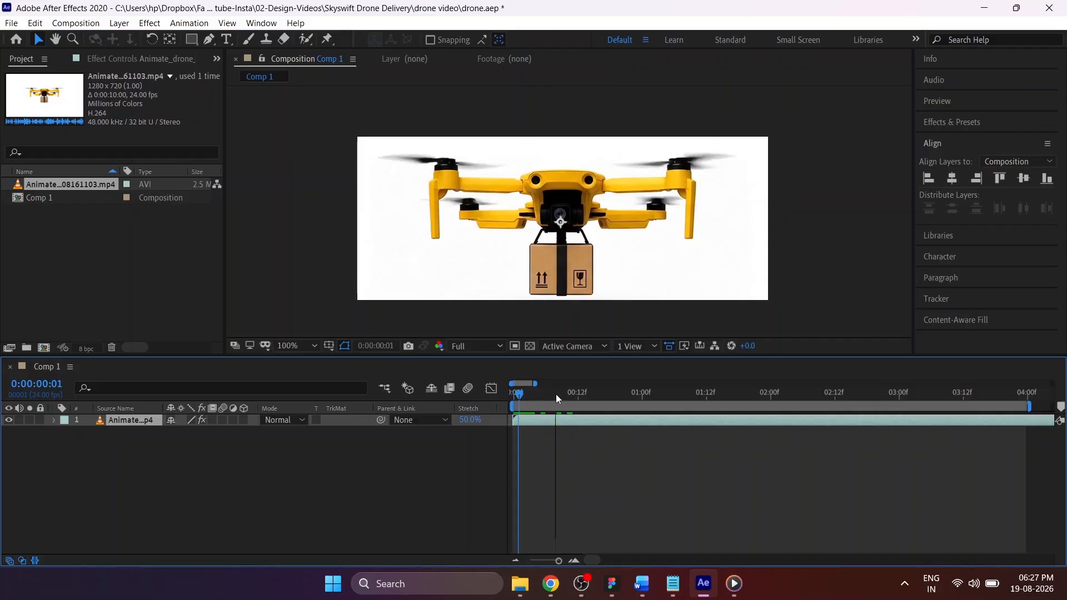
{"action": "left_click_drag", "start_coordinate": [688, 394], "coordinate": [1006, 382]}
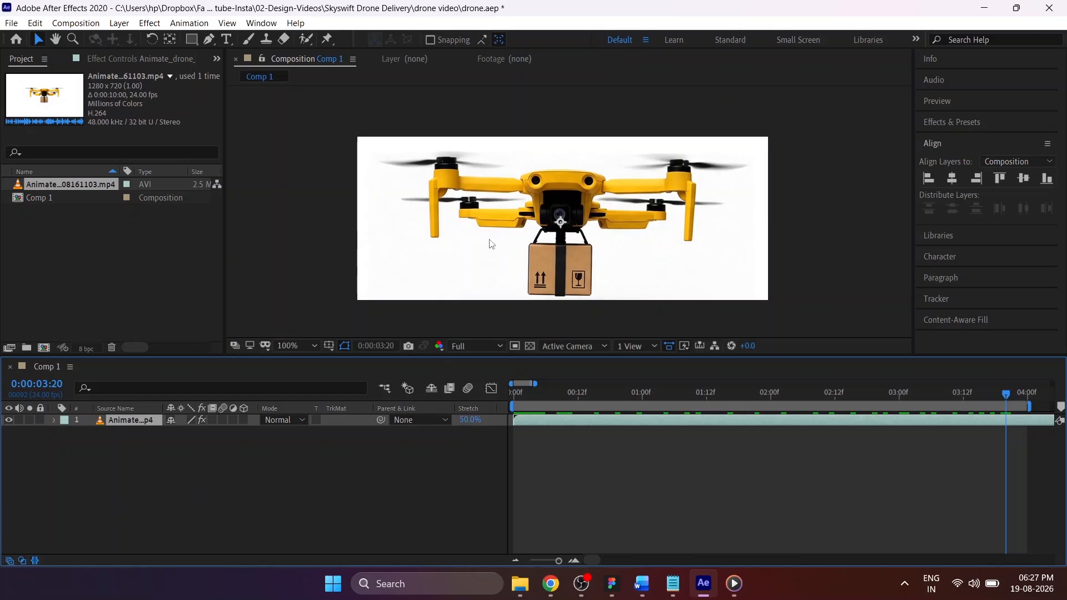
{"action": "left_click", "coordinate": [515, 560]}
{"action": "left_click", "coordinate": [515, 561]}
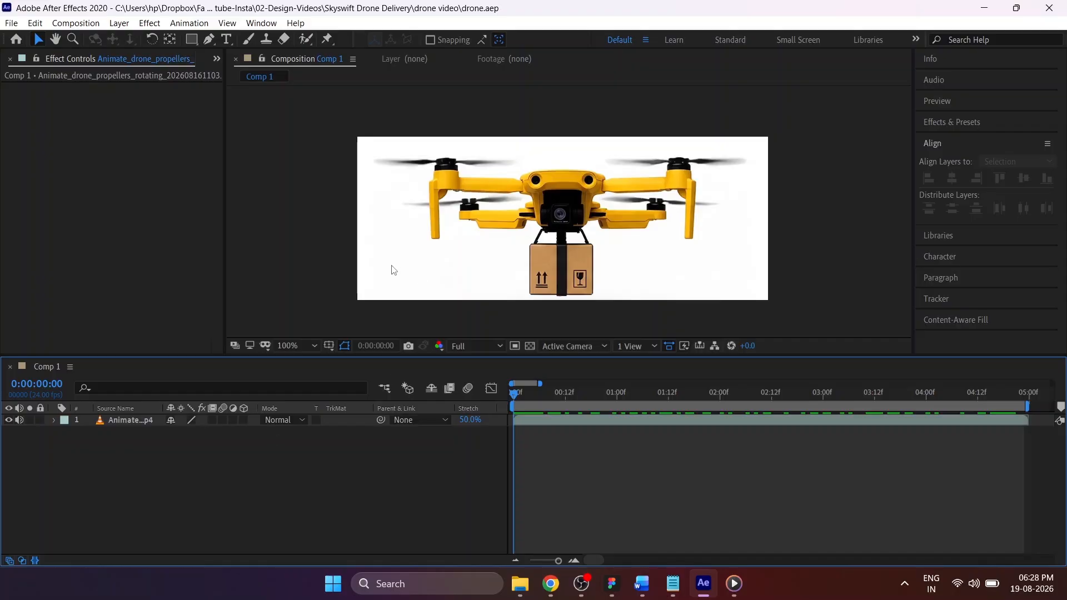
Apply the Linear Color Key effect to the drone video layer and sample the white background as its key color
{"action": "left_click", "coordinate": [144, 421]}
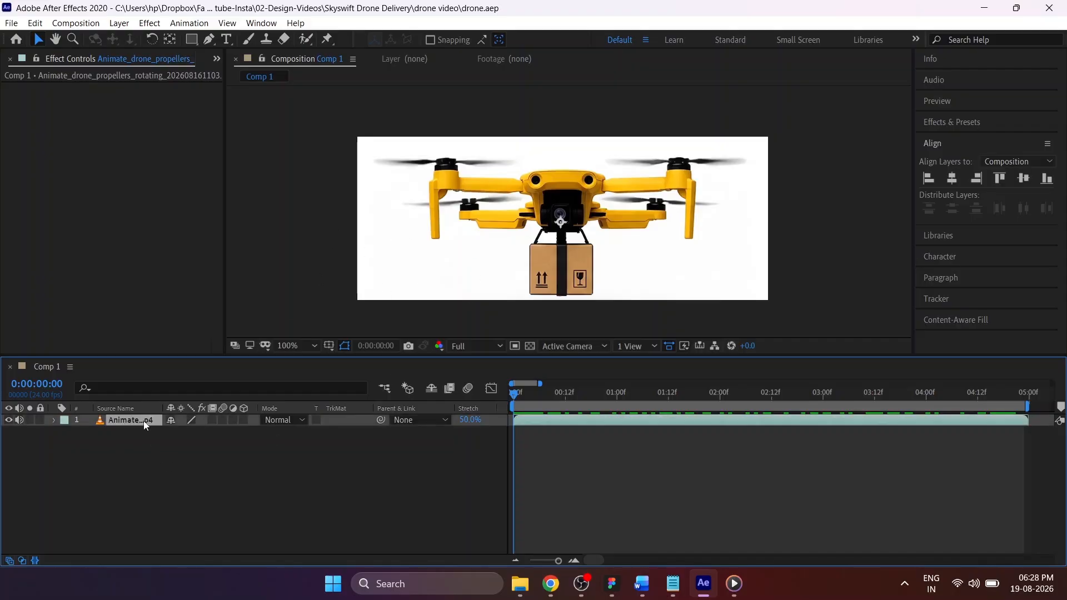
{"action": "right_click", "coordinate": [144, 421]}
{"action": "mouse_move", "coordinate": [239, 235]}
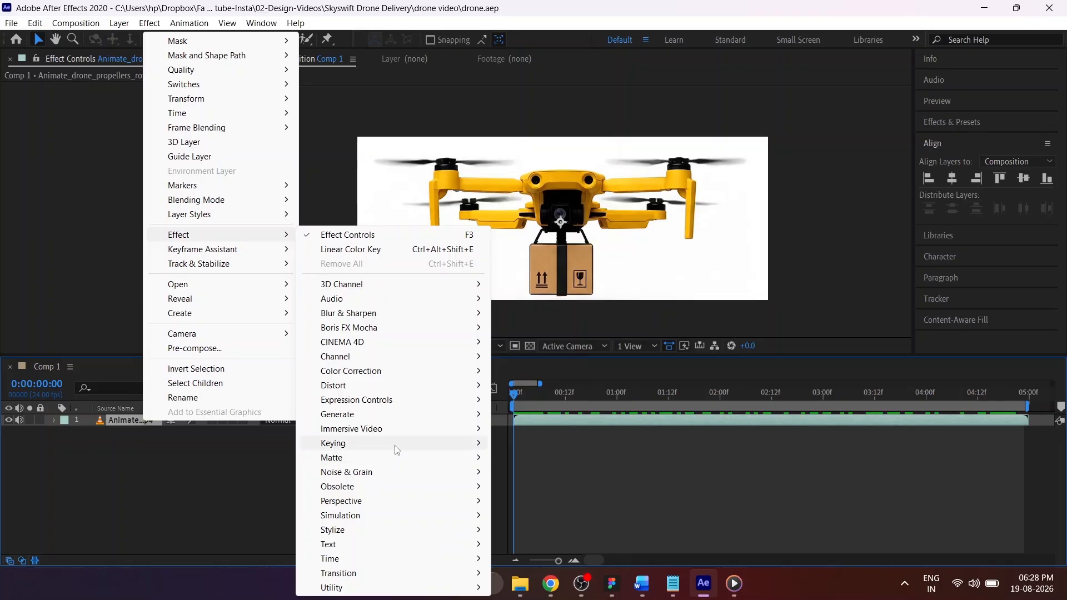
{"action": "mouse_move", "coordinate": [408, 446]}
{"action": "left_click", "coordinate": [522, 574]}
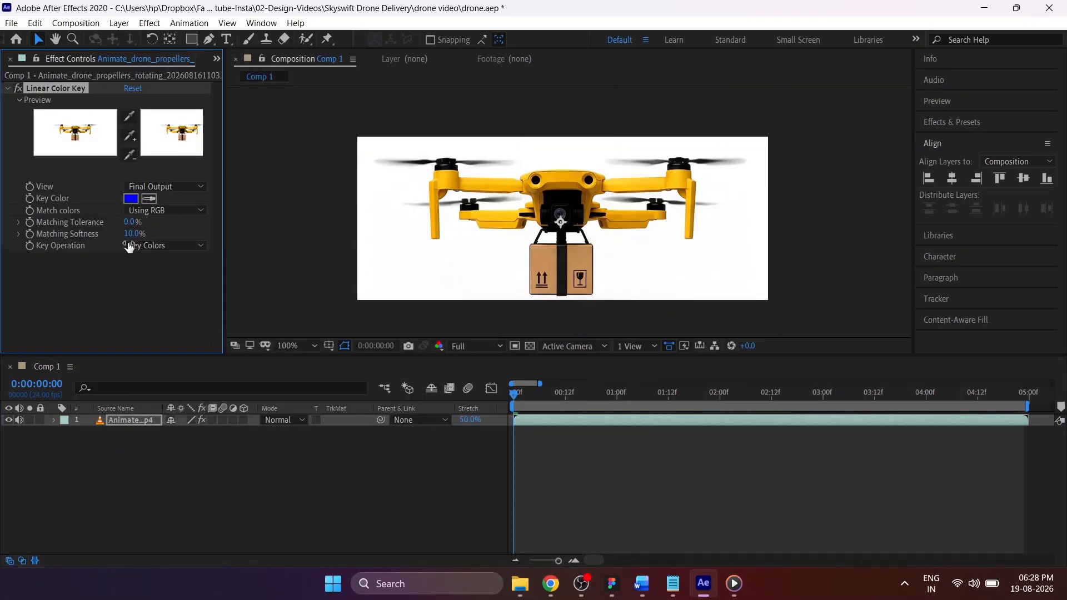
{"action": "left_click", "coordinate": [149, 199]}
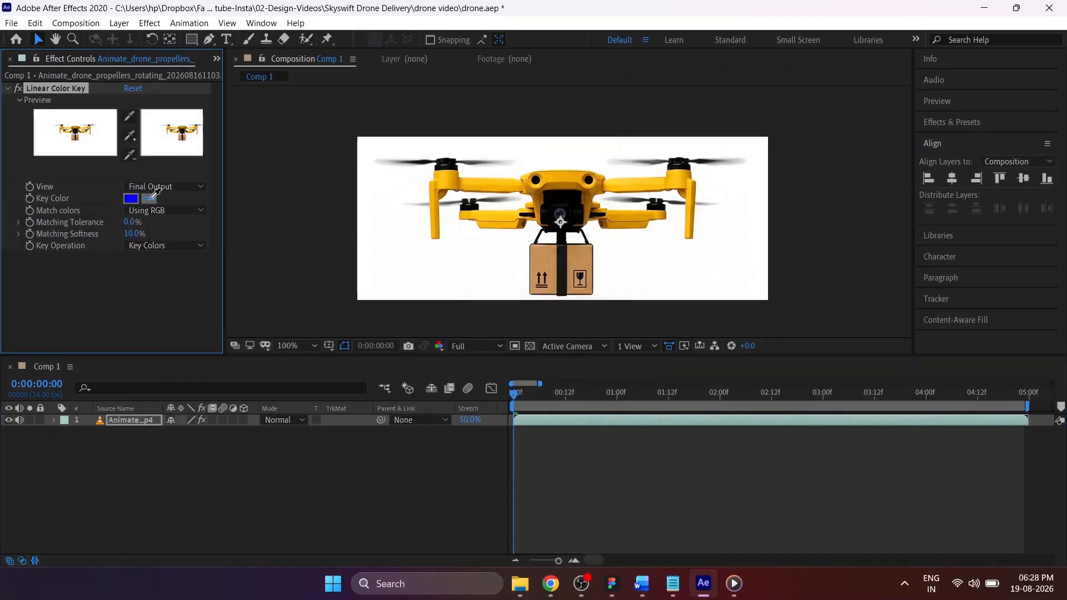
{"action": "left_click", "coordinate": [390, 265]}
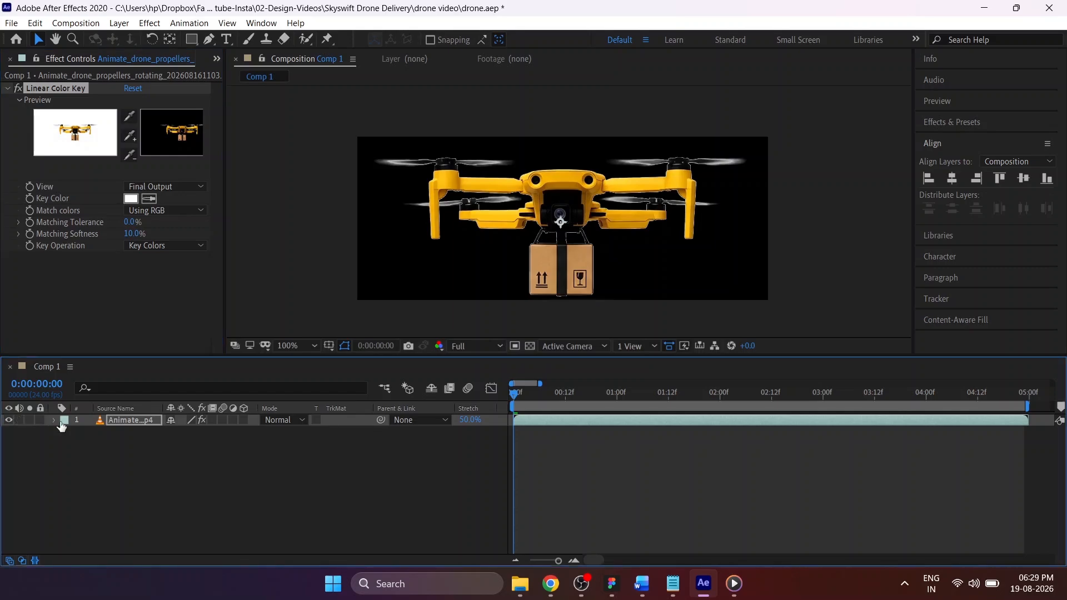
Add Comp 1 to the render queue and configure its output module as QuickTime with RGB + Alpha channels
{"action": "left_click", "coordinate": [82, 25]}
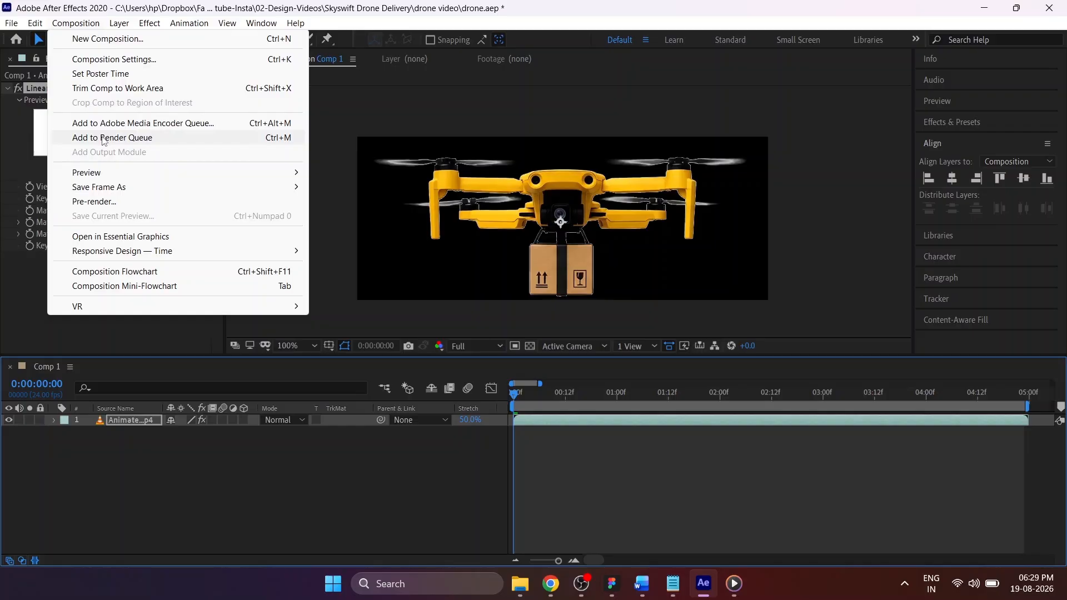
{"action": "left_click", "coordinate": [103, 139]}
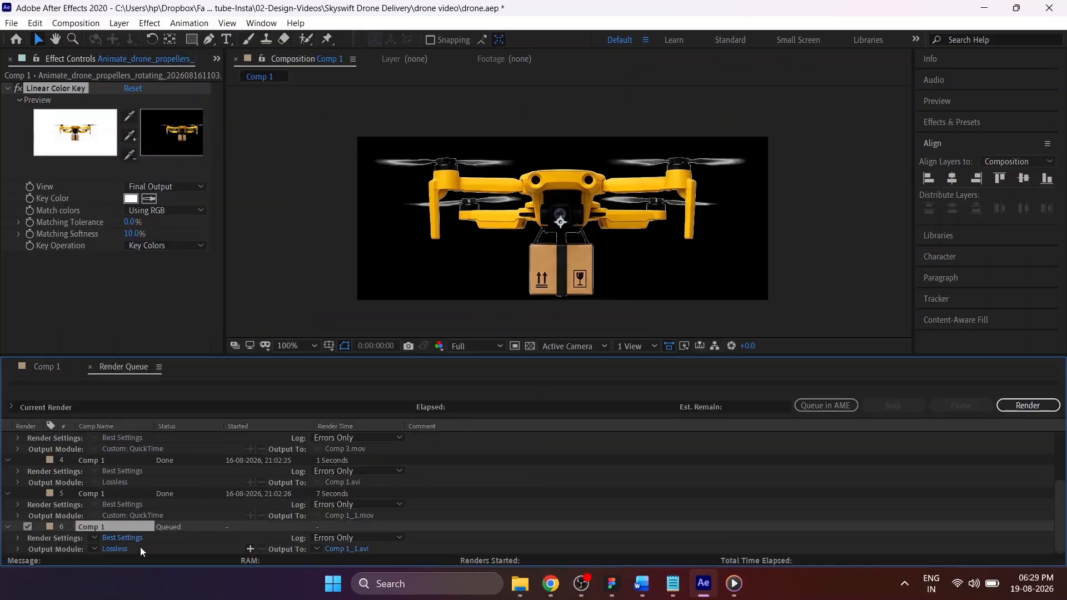
{"action": "left_click", "coordinate": [119, 549]}
{"action": "left_click", "coordinate": [504, 168]}
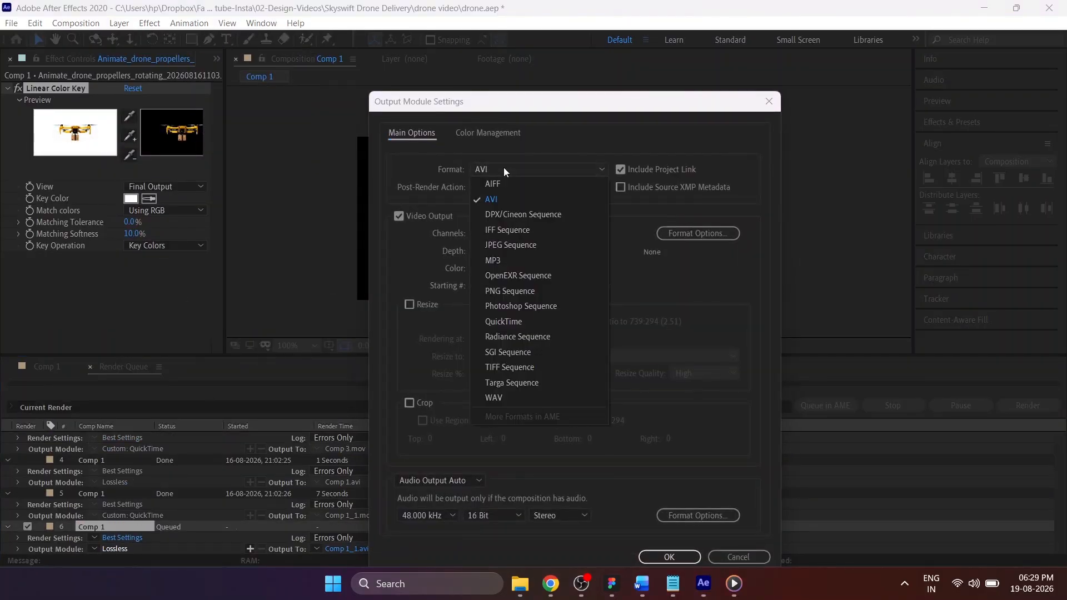
{"action": "left_click", "coordinate": [505, 323]}
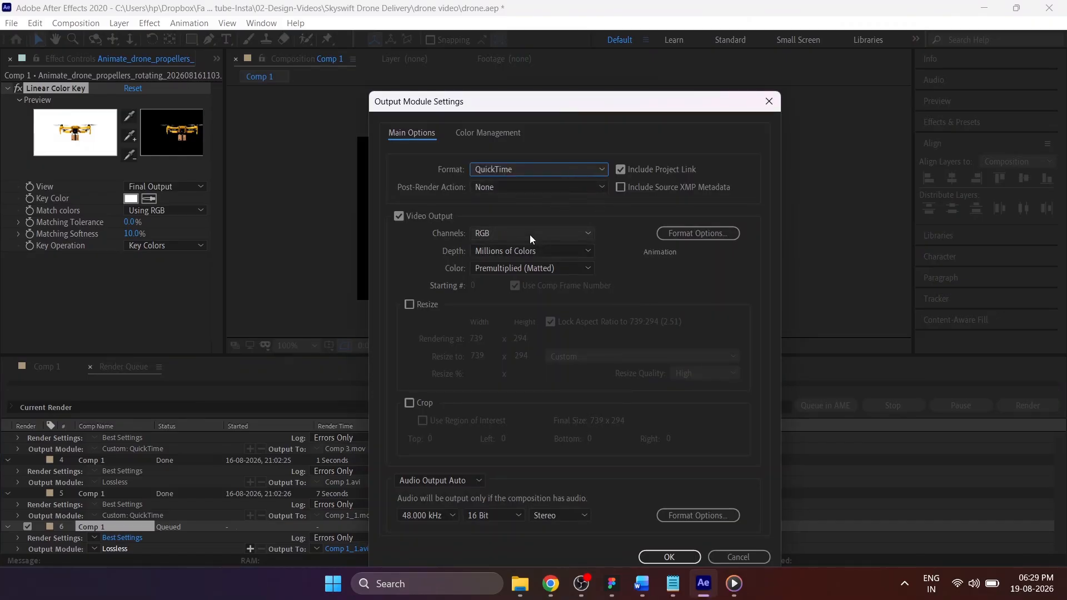
{"action": "left_click", "coordinate": [588, 236]}
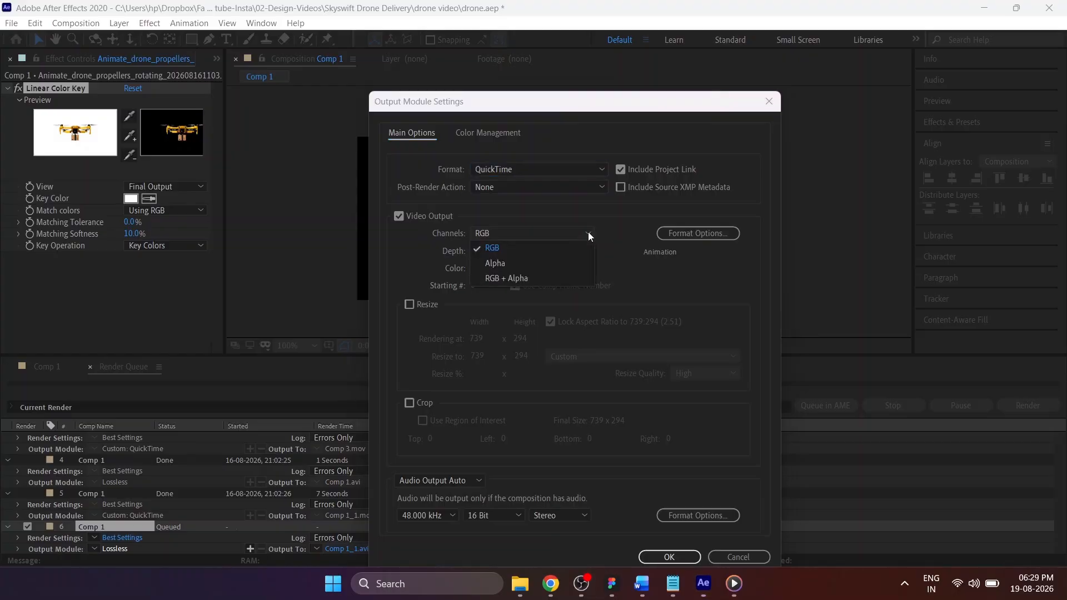
{"action": "left_click", "coordinate": [522, 278]}
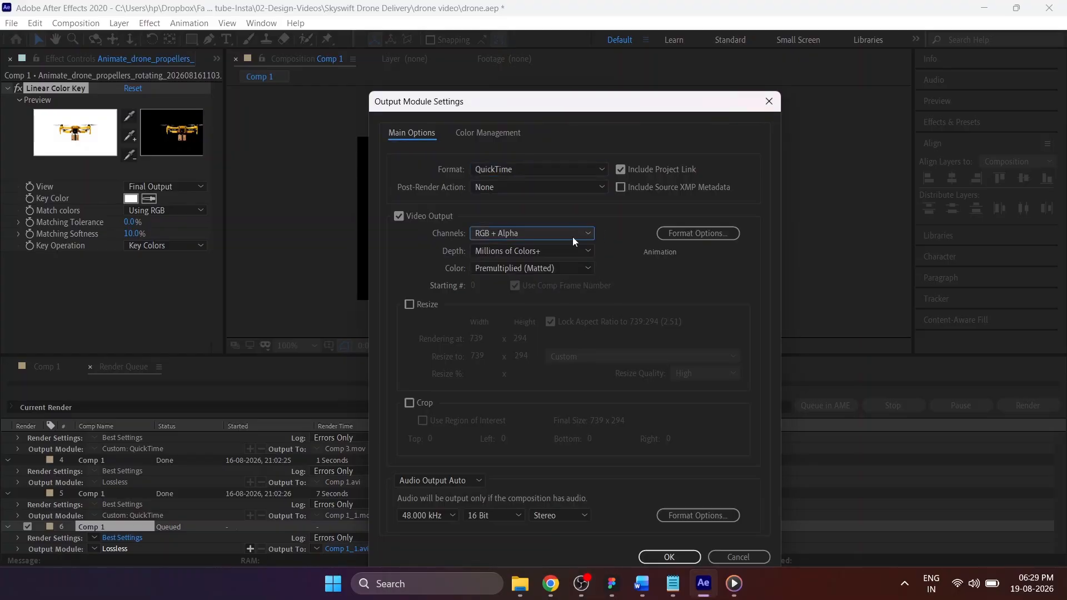
{"action": "left_click", "coordinate": [658, 557]}
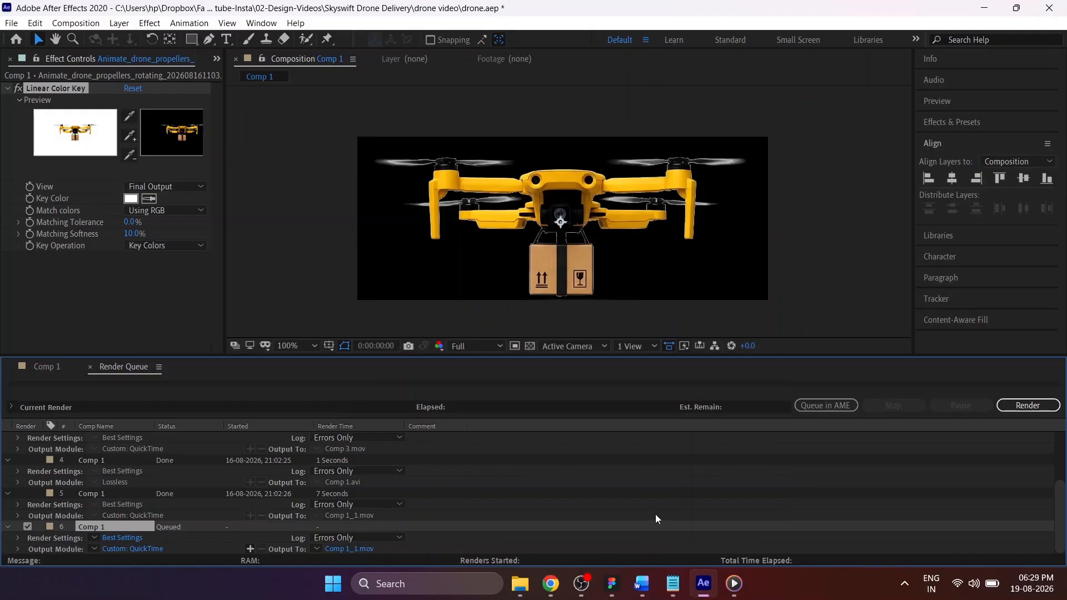
Set the render output to Comp 1_1.mov in the drone_AME folder and render the composition
{"action": "left_click", "coordinate": [362, 556]}
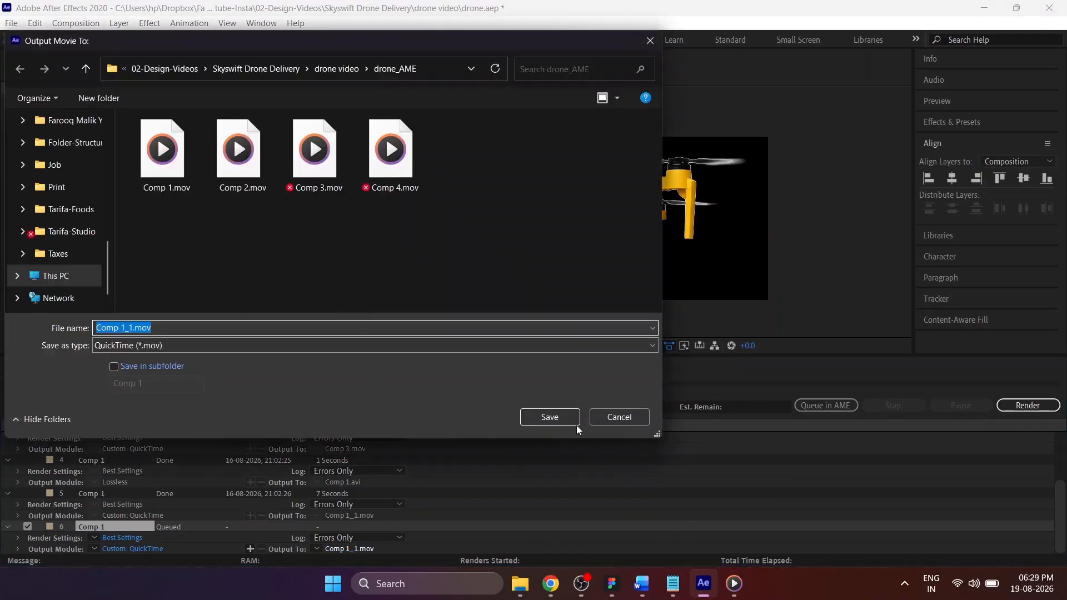
{"action": "left_click", "coordinate": [548, 417]}
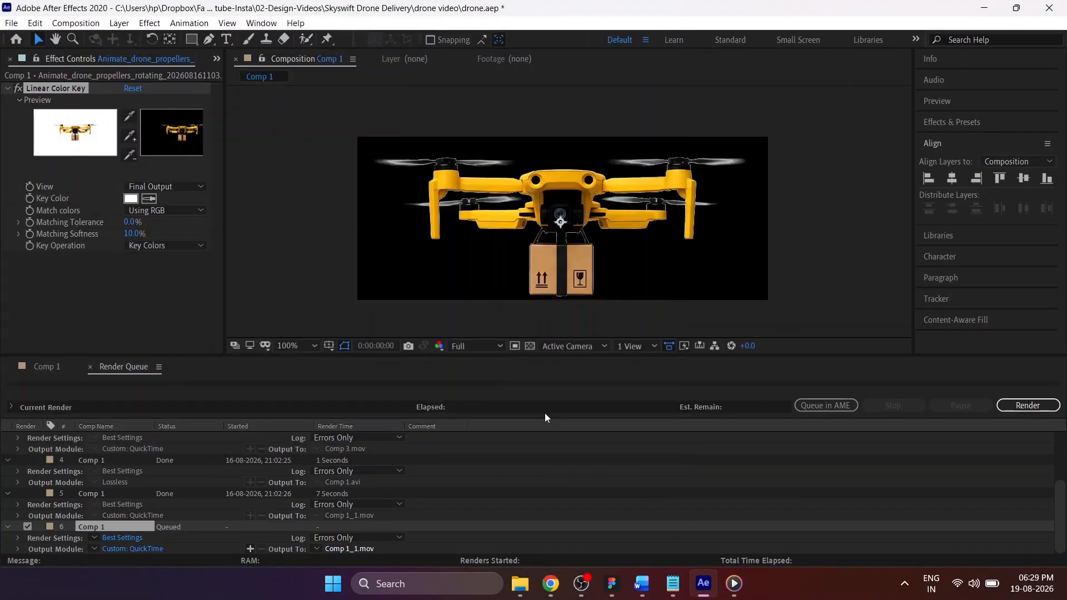
{"action": "left_click", "coordinate": [1037, 406]}
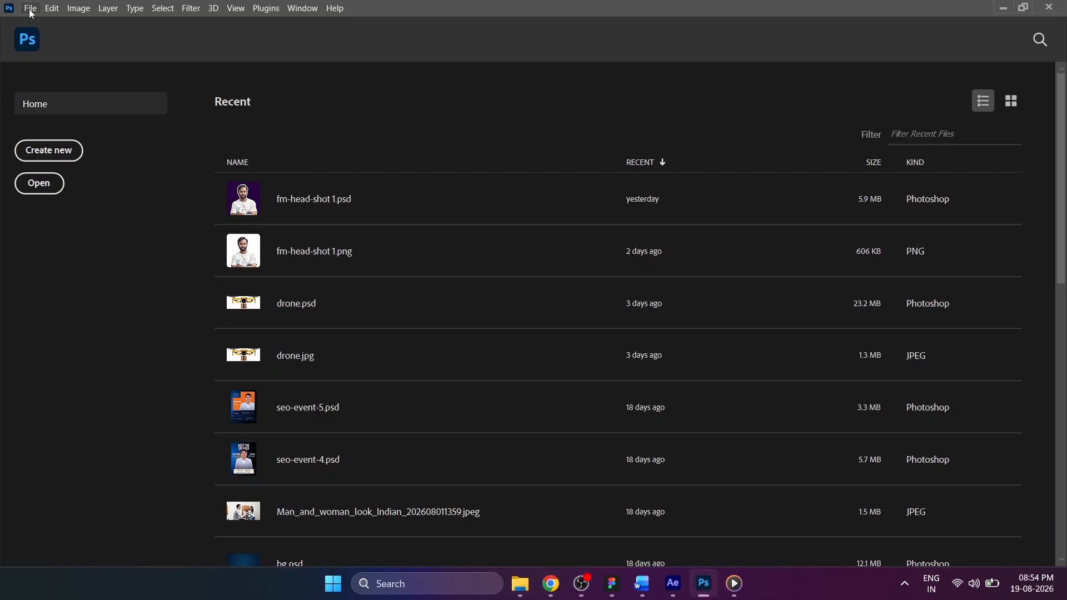
In Photoshop, import the video frames of Comp 4.mov to layers, from beginning to end, as a frame animation
{"action": "left_click", "coordinate": [31, 11]}
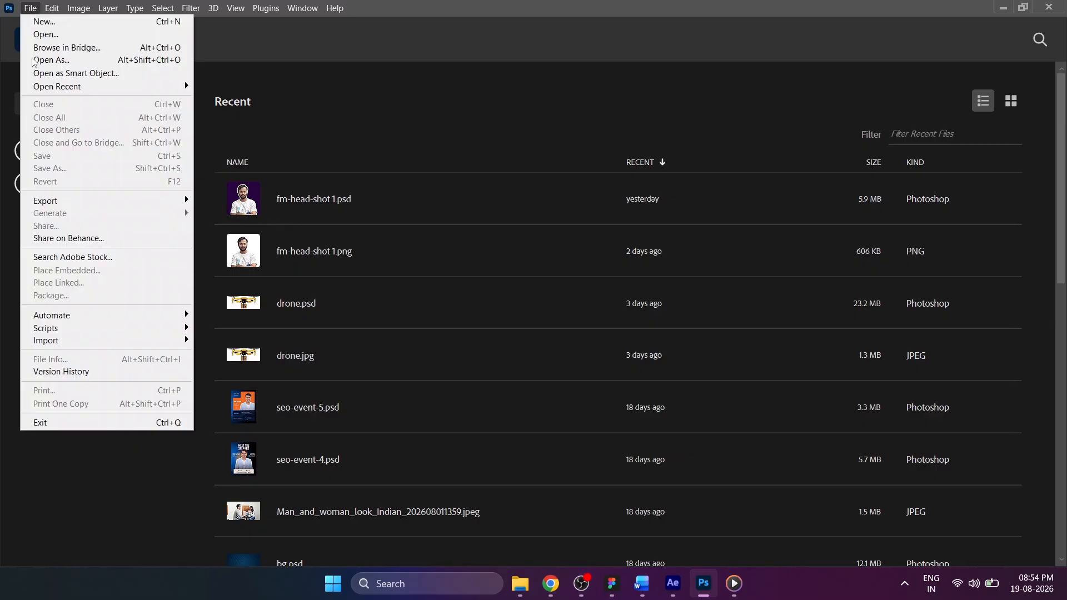
{"action": "mouse_move", "coordinate": [136, 342]}
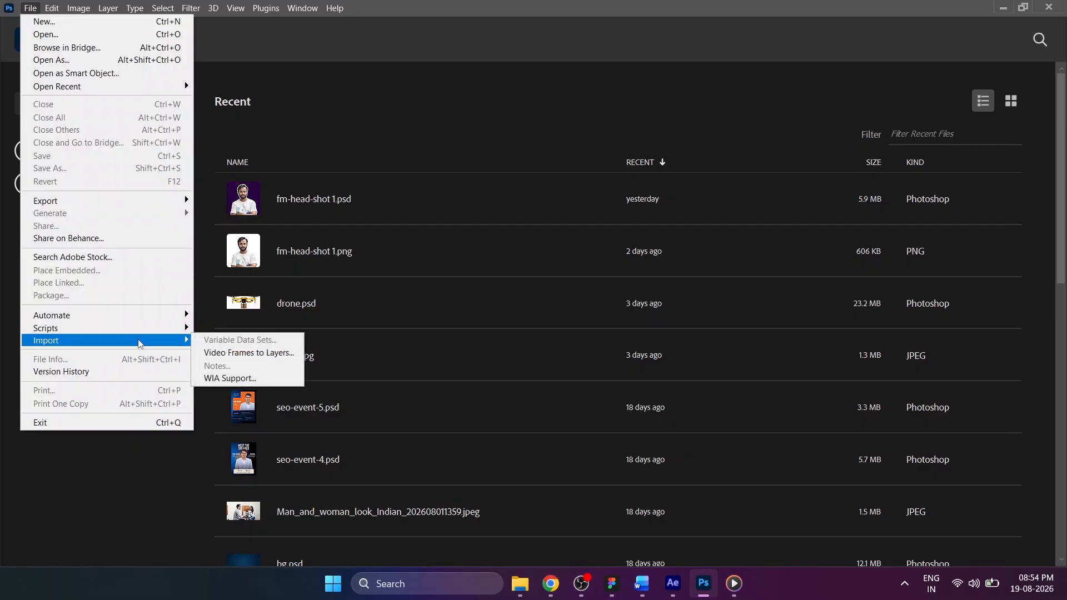
{"action": "left_click", "coordinate": [278, 354]}
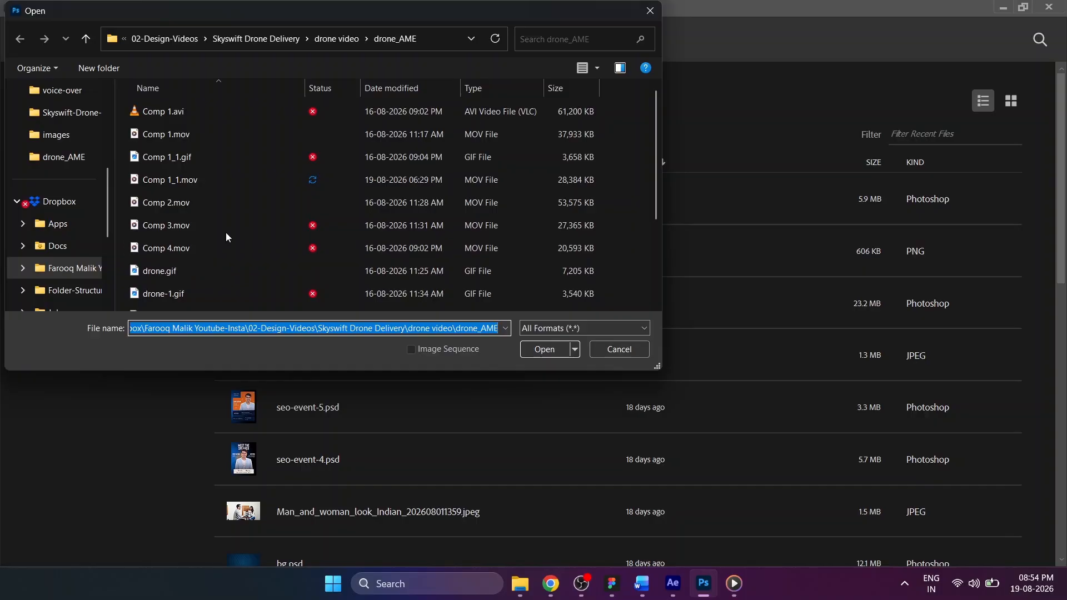
{"action": "left_click", "coordinate": [171, 245]}
{"action": "left_click", "coordinate": [559, 352]}
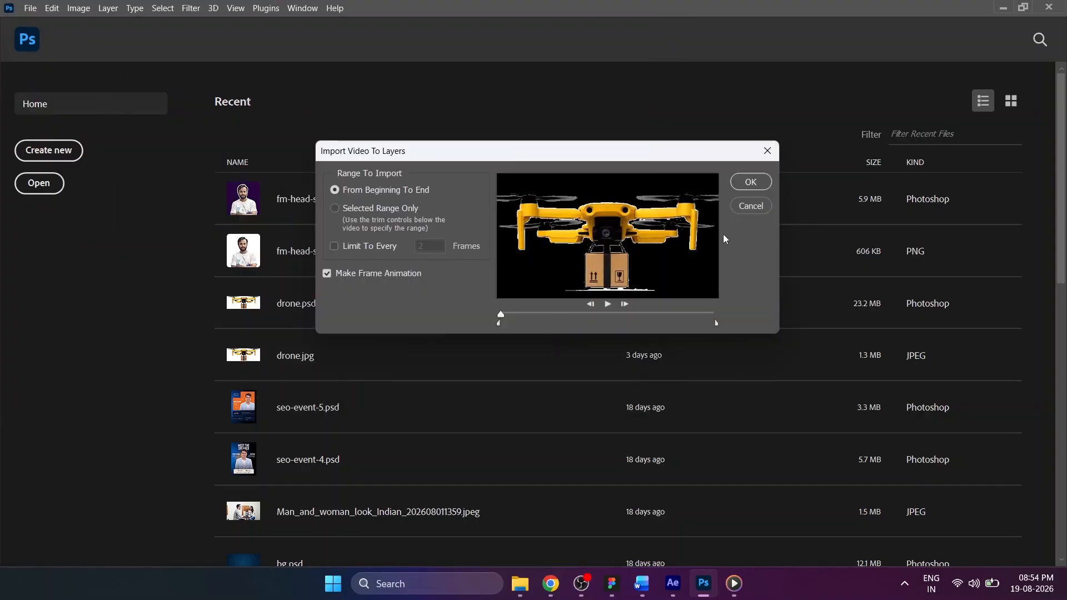
{"action": "left_click", "coordinate": [751, 182]}
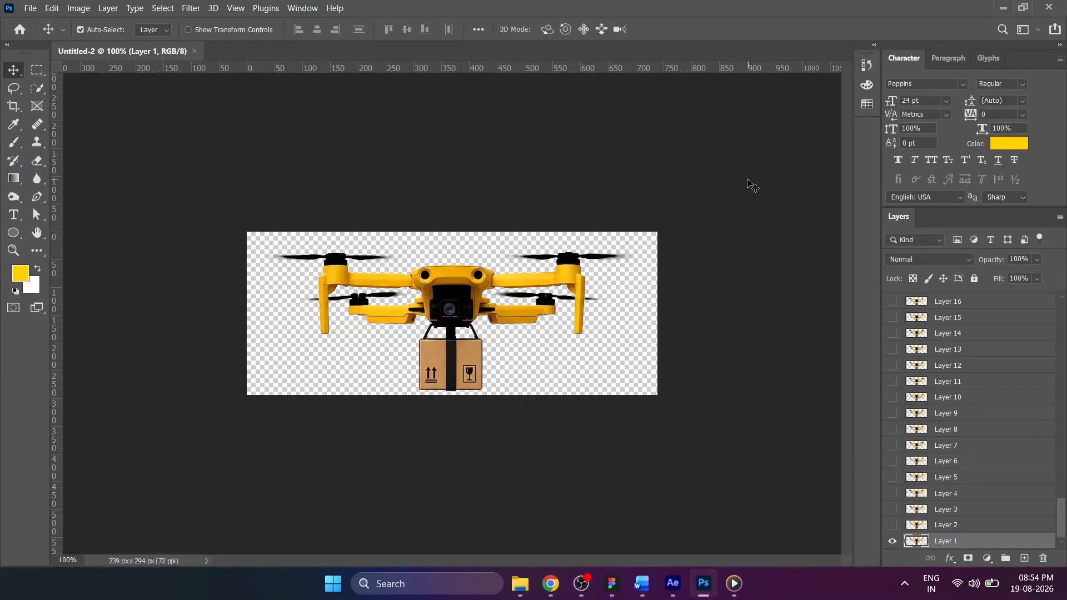
Show the animation timeline and play the imported drone frames to check the propeller motion
{"action": "left_click", "coordinate": [298, 11]}
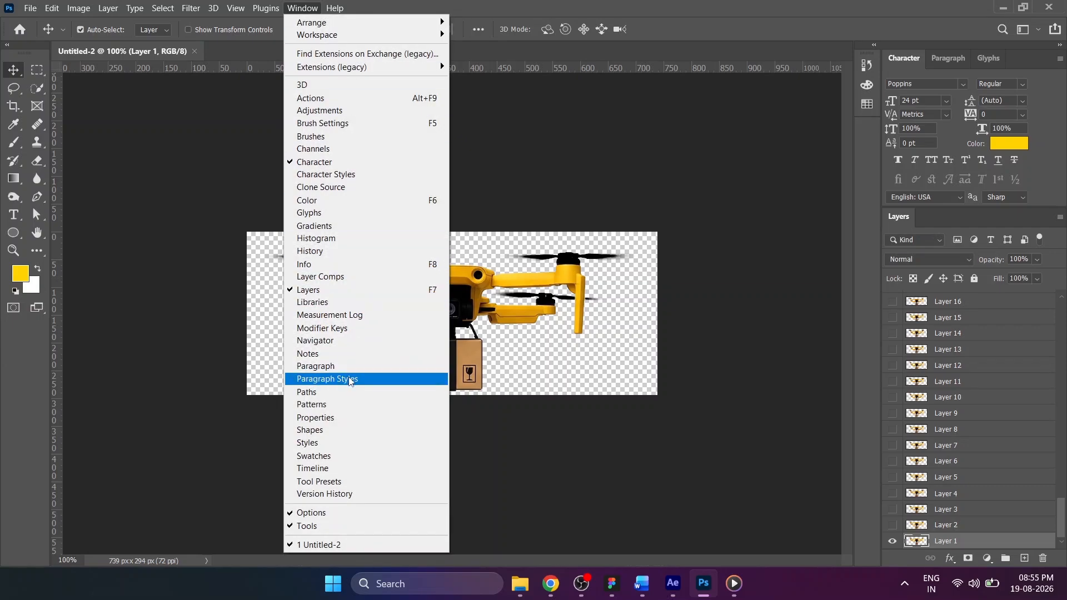
{"action": "left_click", "coordinate": [321, 470]}
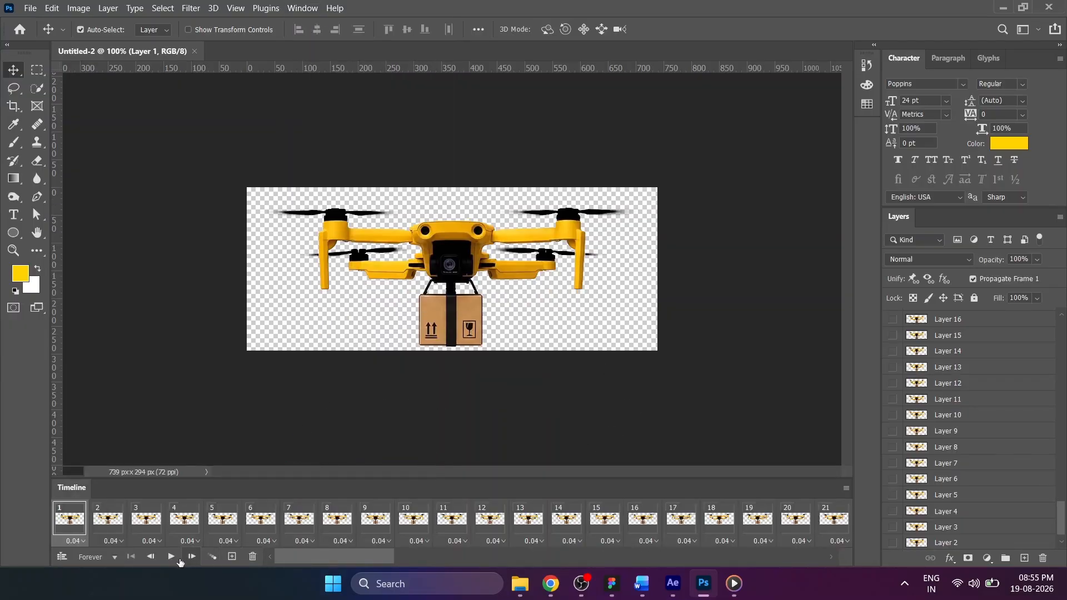
{"action": "left_click", "coordinate": [171, 557]}
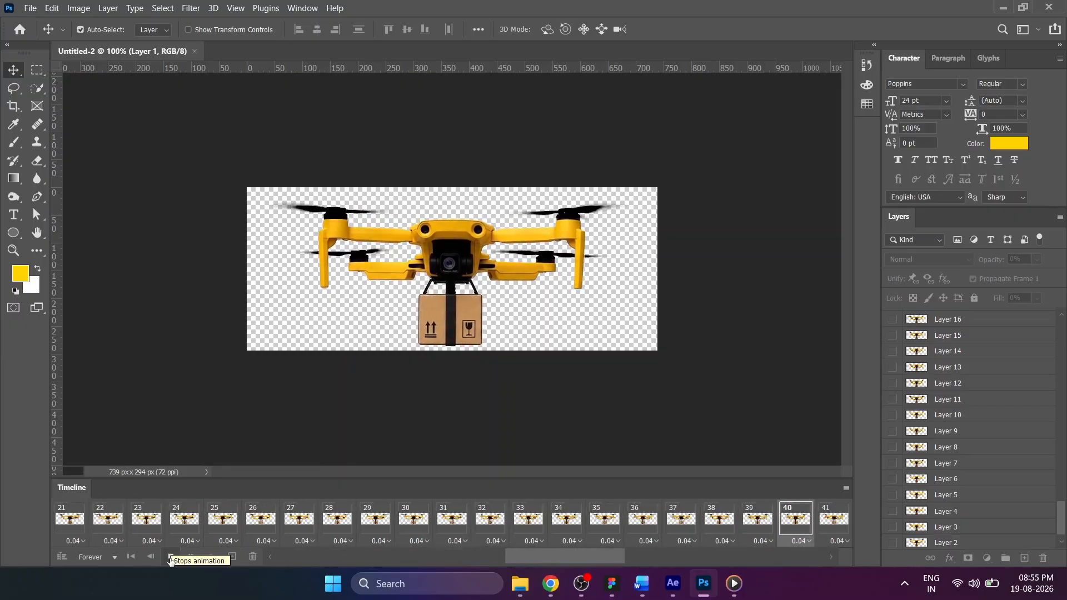
{"action": "left_click", "coordinate": [171, 557]}
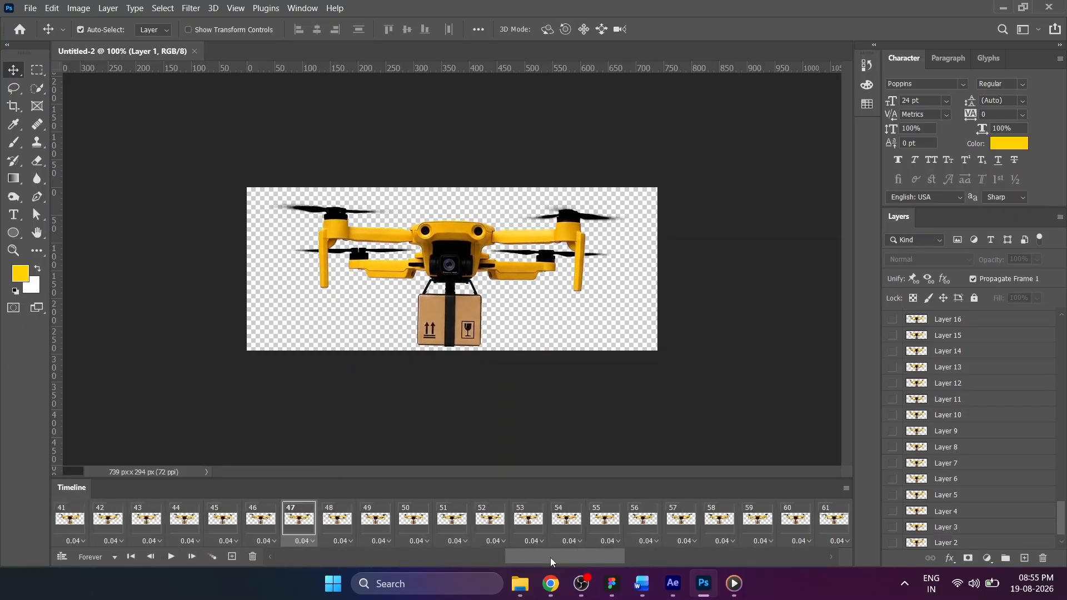
Select all timeline frames from 1 to 96 and set their frame delay to No delay
{"action": "left_click_drag", "start_coordinate": [551, 562], "coordinate": [784, 564]}
{"action": "left_click", "coordinate": [75, 524]}
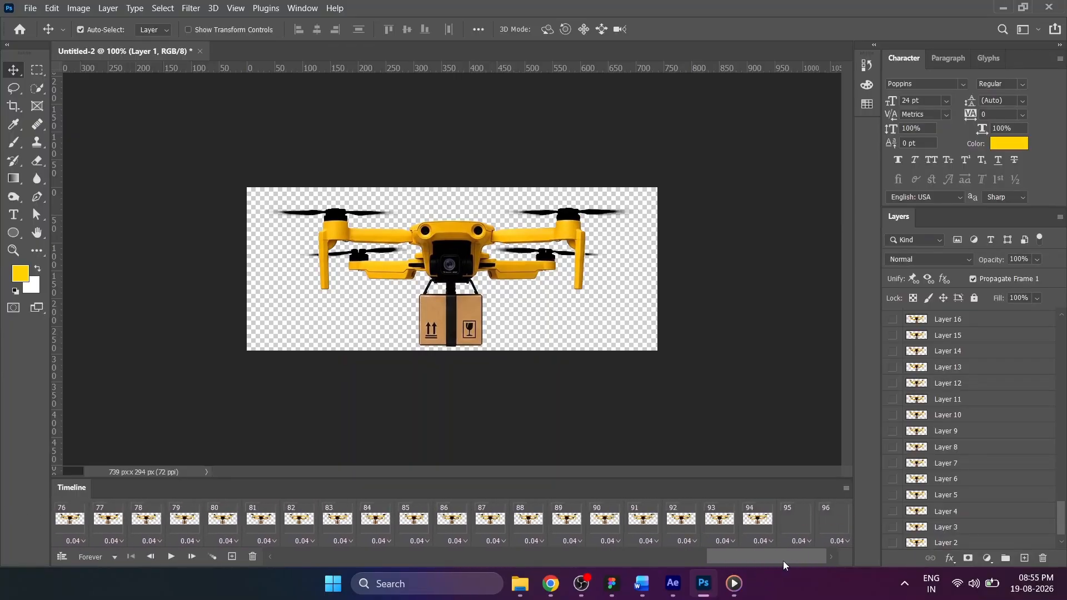
{"action": "left_click", "coordinate": [830, 521], "text": "shift"}
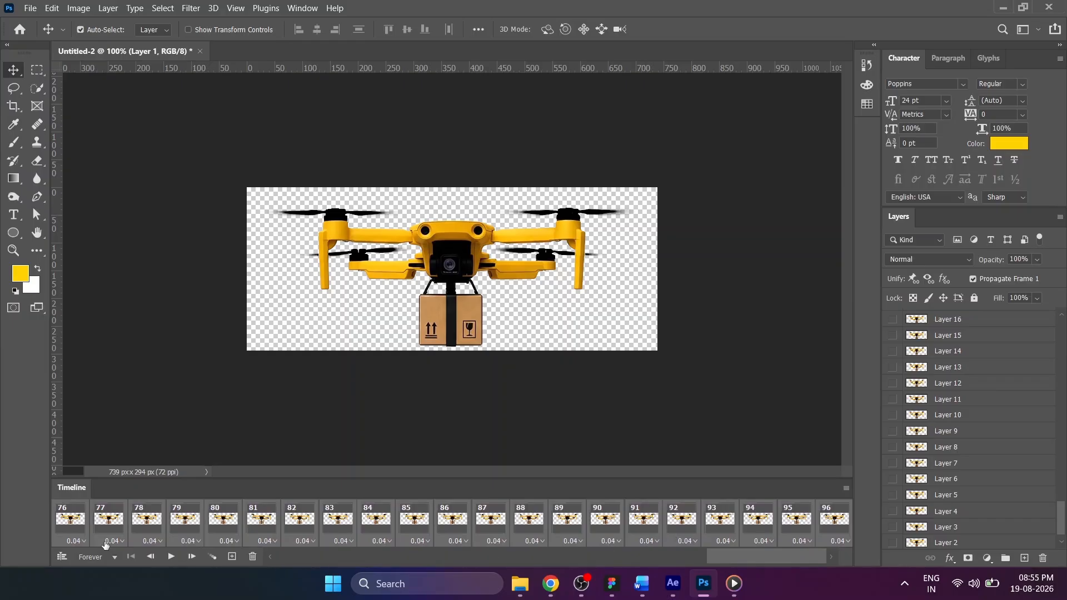
{"action": "left_click_drag", "start_coordinate": [737, 562], "coordinate": [288, 552]}
{"action": "left_click", "coordinate": [77, 542]}
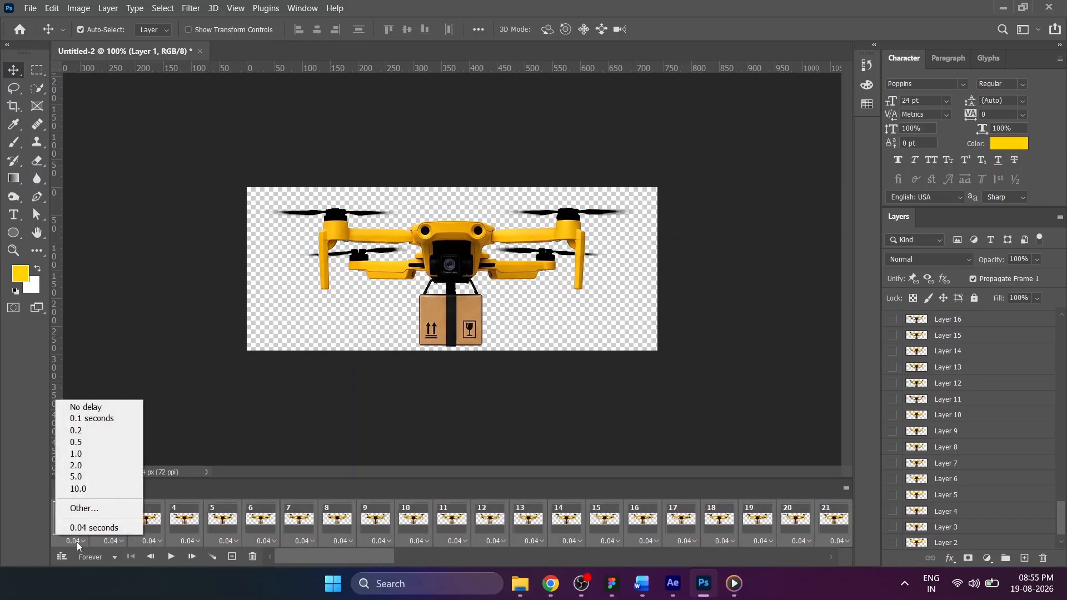
{"action": "left_click", "coordinate": [116, 409]}
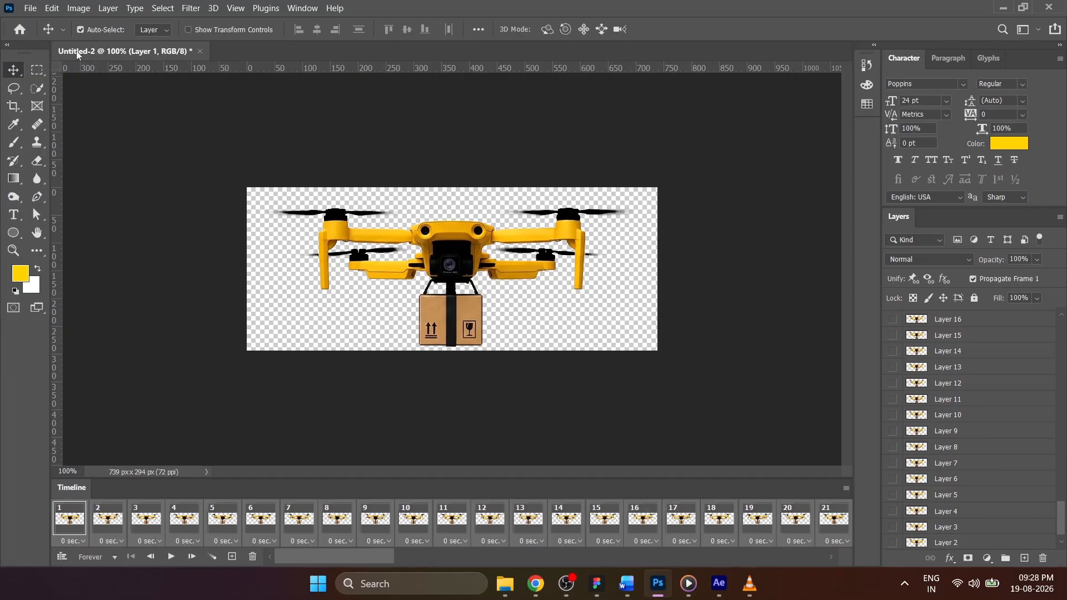
Set up a Save for Web export as a transparent GIF with the Selective palette, No Dither and 256 colors
{"action": "left_click", "coordinate": [34, 9]}
{"action": "mouse_move", "coordinate": [111, 201]}
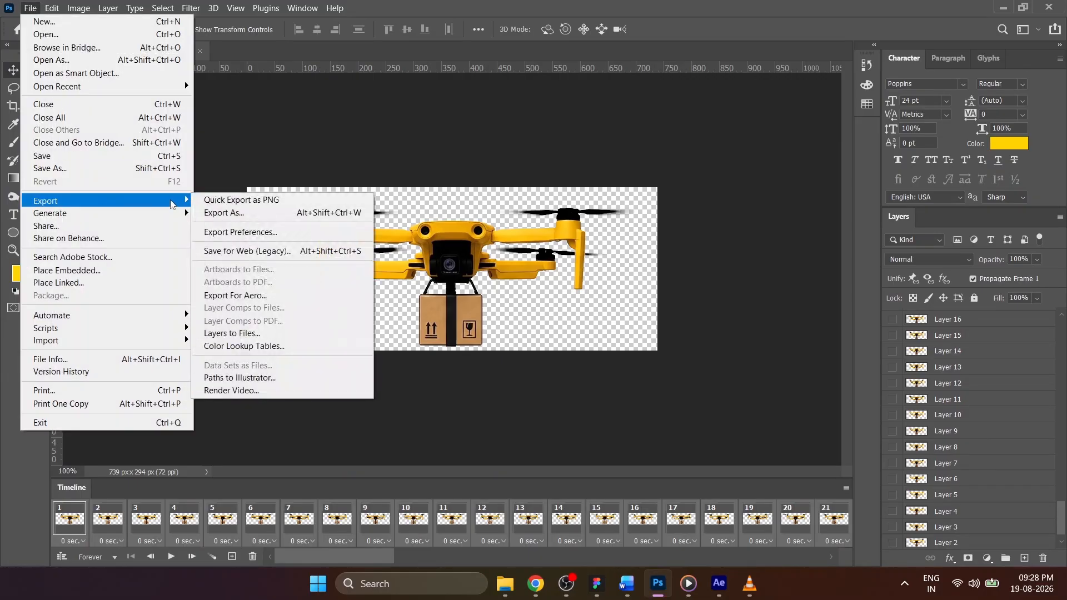
{"action": "left_click", "coordinate": [254, 251]}
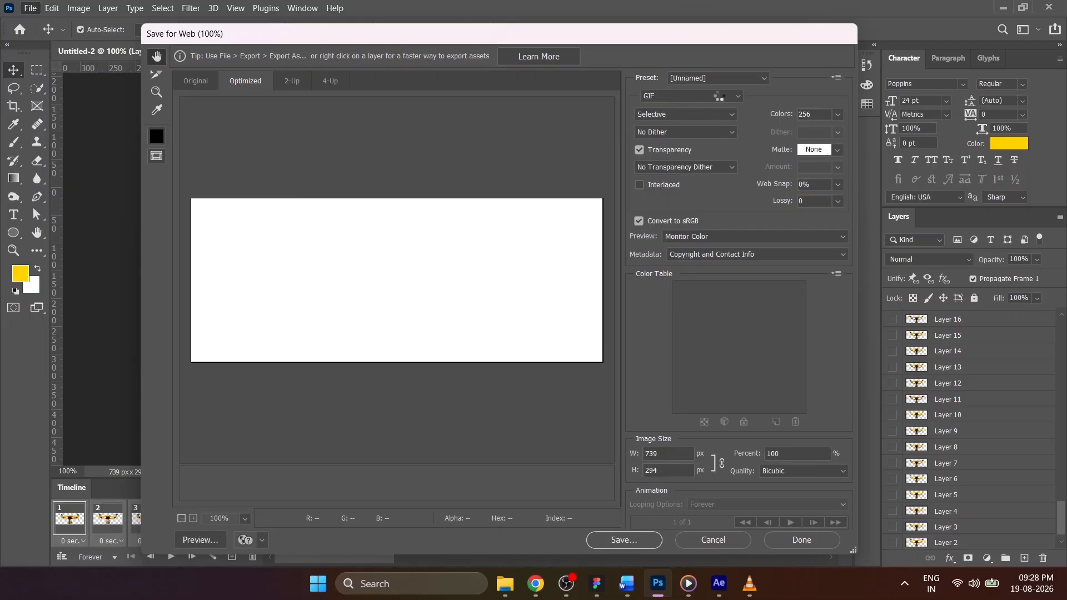
{"action": "left_click", "coordinate": [704, 99]}
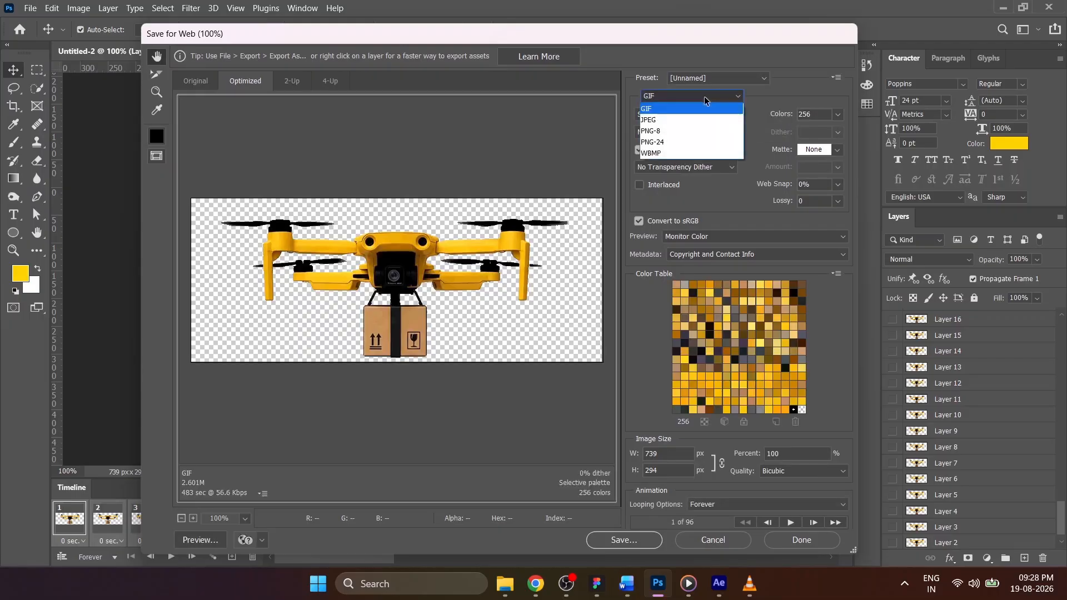
{"action": "left_click", "coordinate": [705, 98]}
{"action": "left_click", "coordinate": [695, 114]}
{"action": "left_click", "coordinate": [695, 117]}
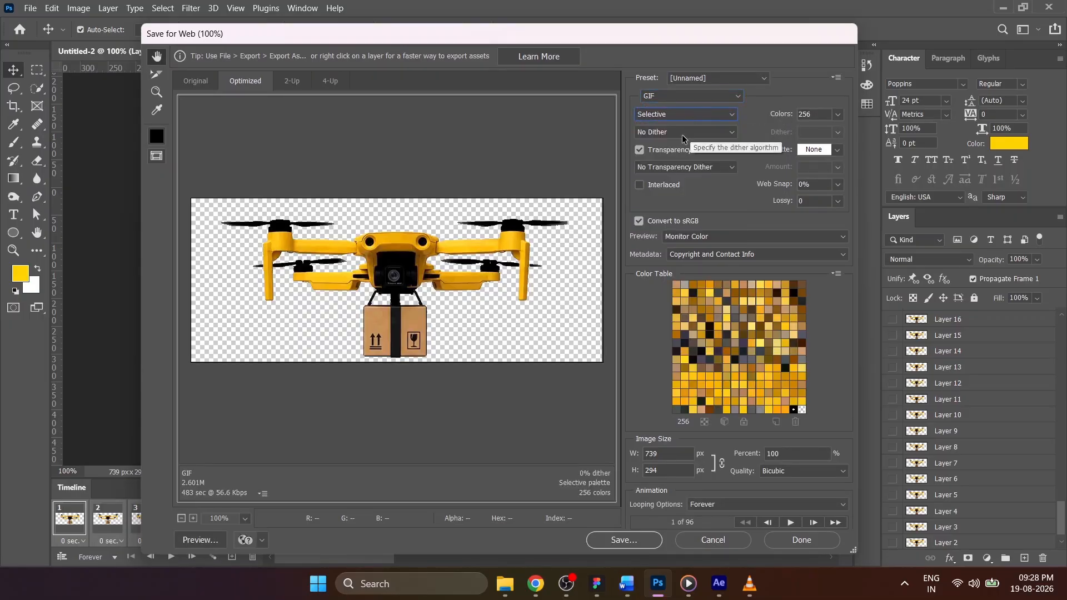
{"action": "left_click", "coordinate": [684, 133]}
{"action": "left_click", "coordinate": [684, 133]}
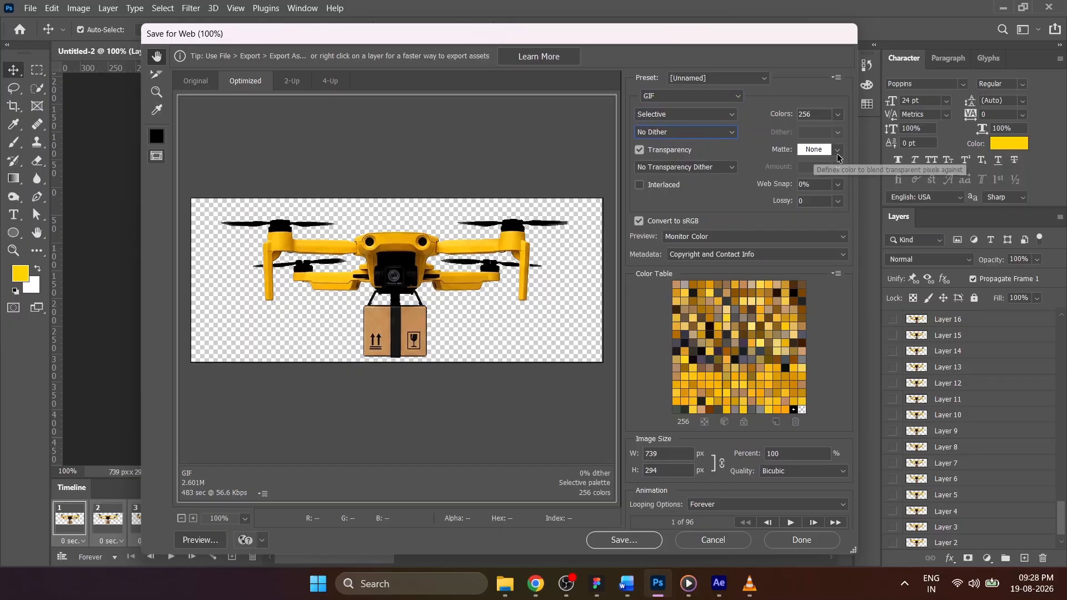
{"action": "left_click", "coordinate": [837, 115]}
{"action": "left_click", "coordinate": [838, 116]}
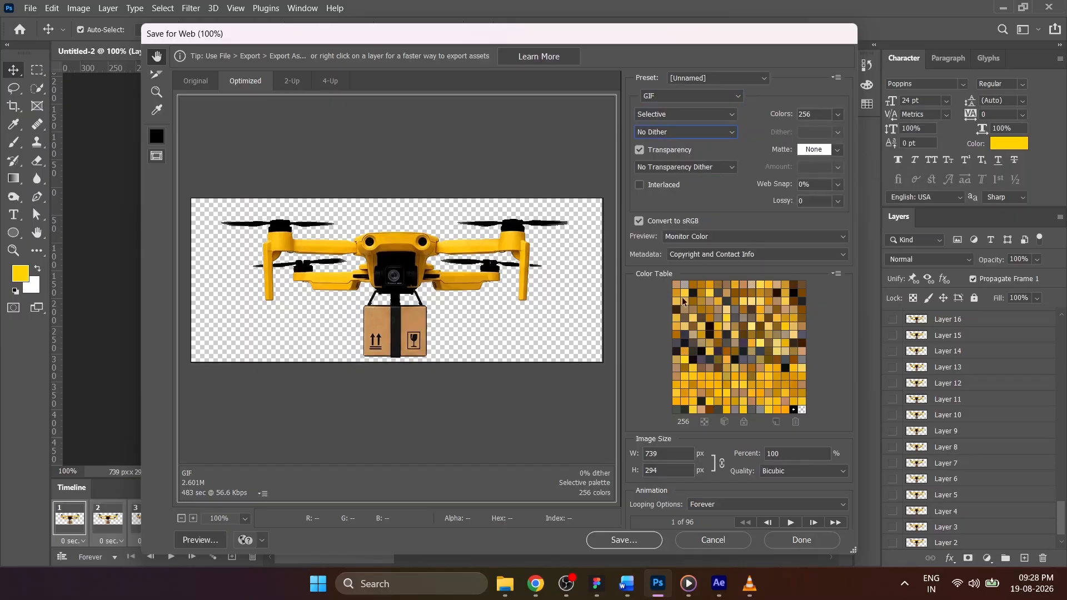
Save the optimized animation as drone-3.gif in the drone_AME folder and open the saved file
{"action": "left_click", "coordinate": [623, 540]}
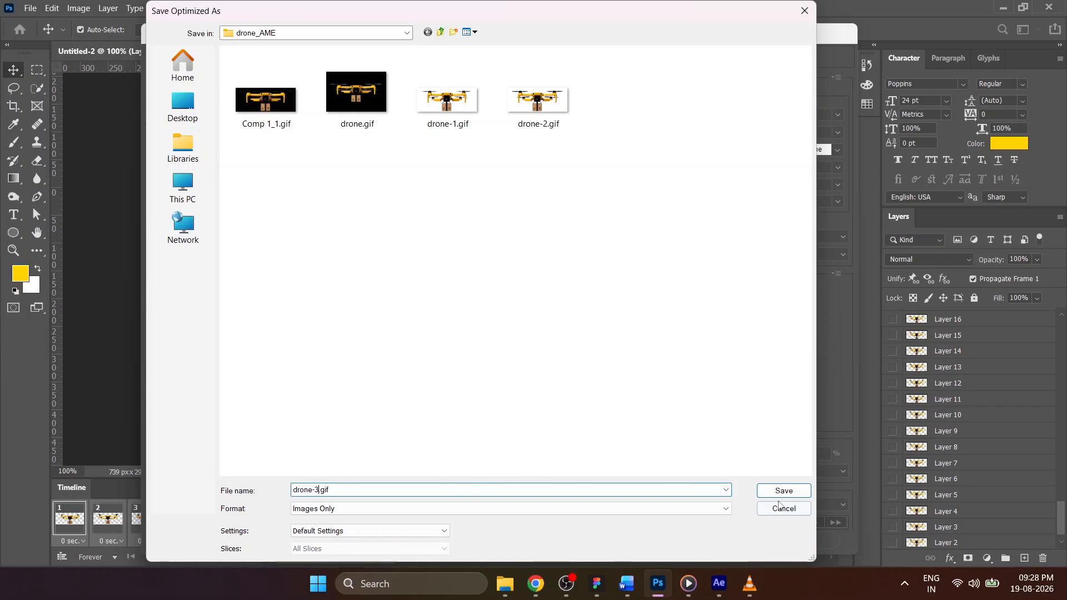
{"action": "left_click", "coordinate": [777, 492]}
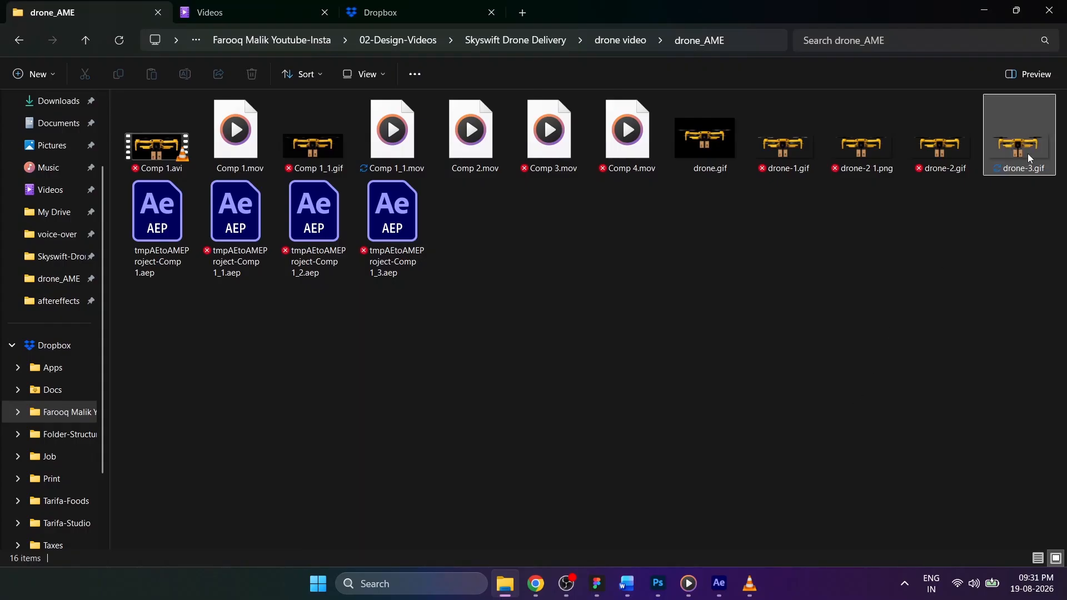
{"action": "double_click", "coordinate": [1026, 145]}
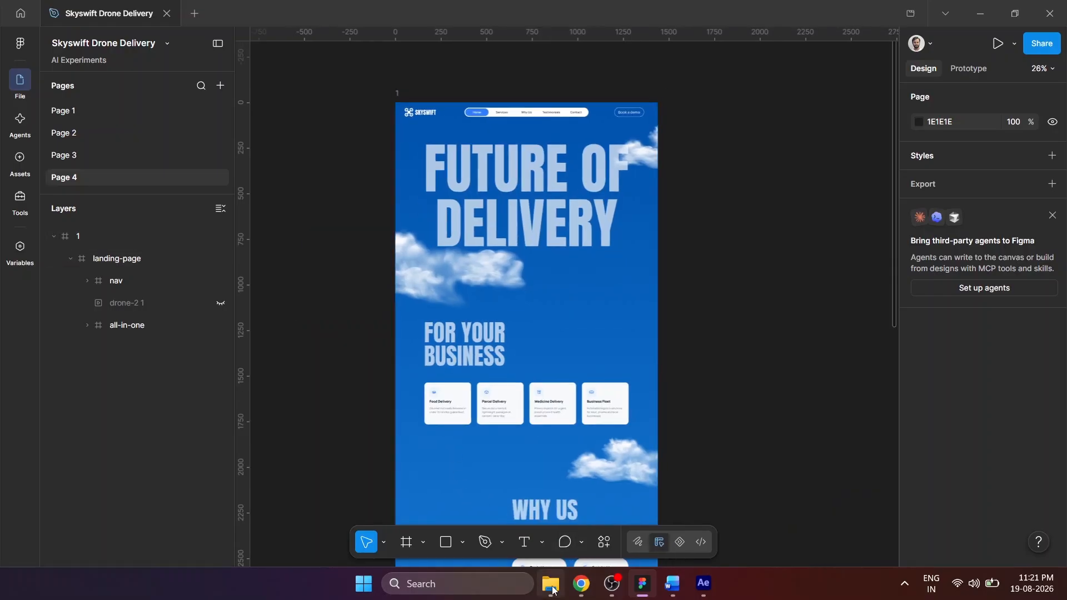
Bring drone-3.gif from the drone_AME folder in File Explorer onto the landing page frame in Figma
{"action": "left_click", "coordinate": [551, 584]}
{"action": "key", "text": "alt+Tab"}
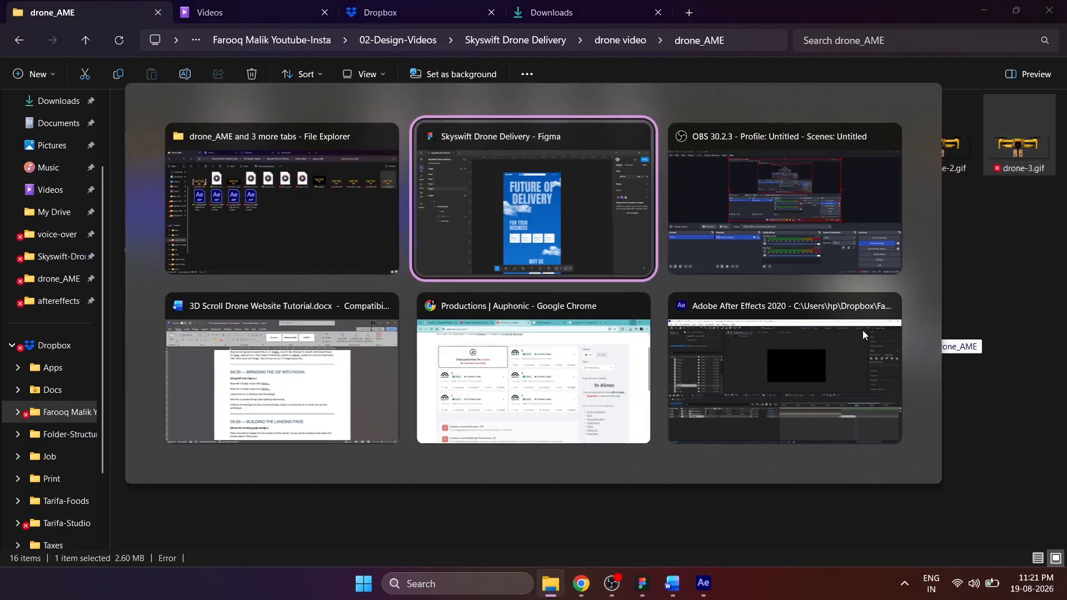
{"action": "left_click_drag", "start_coordinate": [863, 331], "coordinate": [510, 203]}
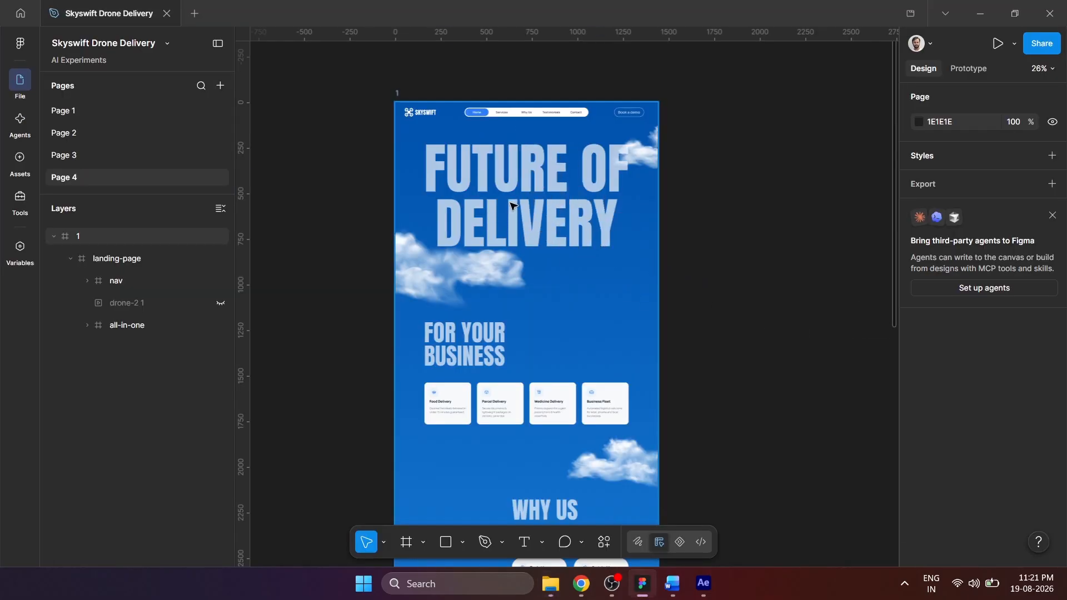
{"action": "scroll", "coordinate": [511, 203], "scroll_direction": "up", "scroll_amount": 3}
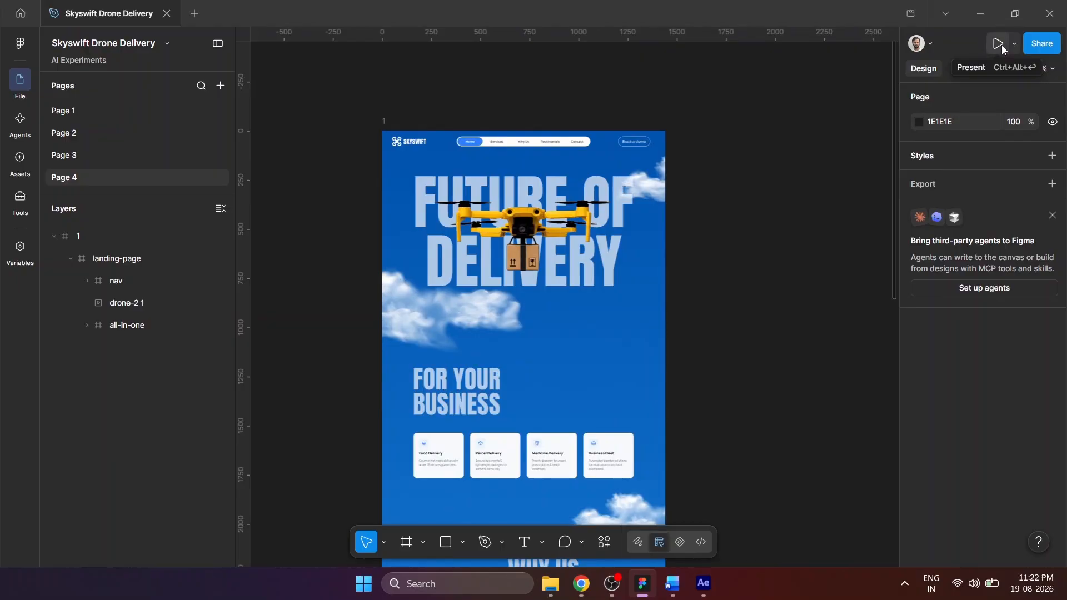
Present the landing page to check the drone animation over the hero heading, and inspect the drone object on the canvas
{"action": "left_click", "coordinate": [1003, 47]}
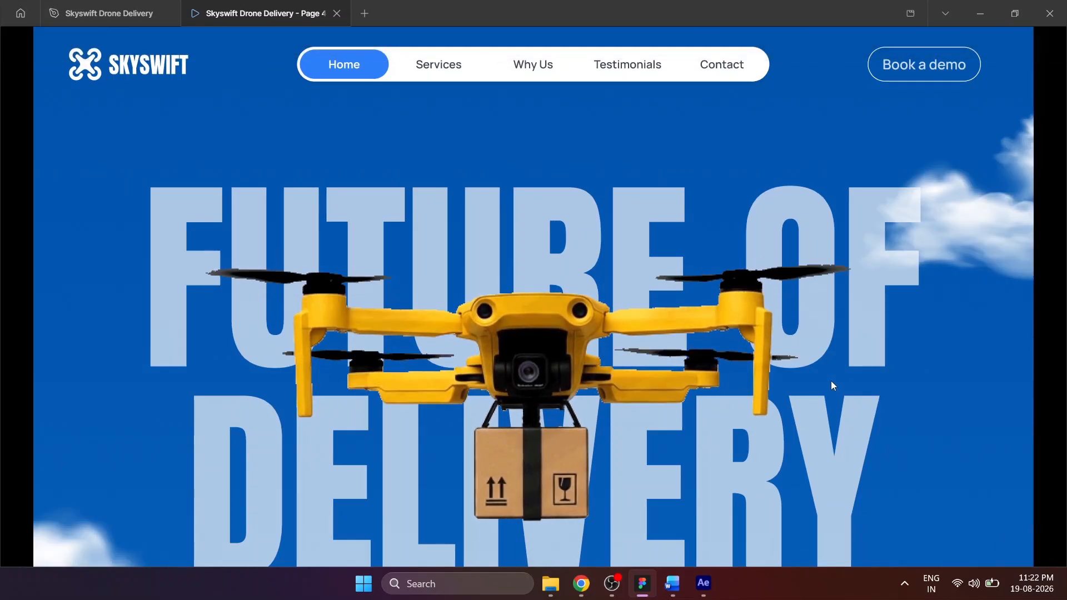
{"action": "scroll", "coordinate": [827, 384], "scroll_direction": "down", "scroll_amount": 1}
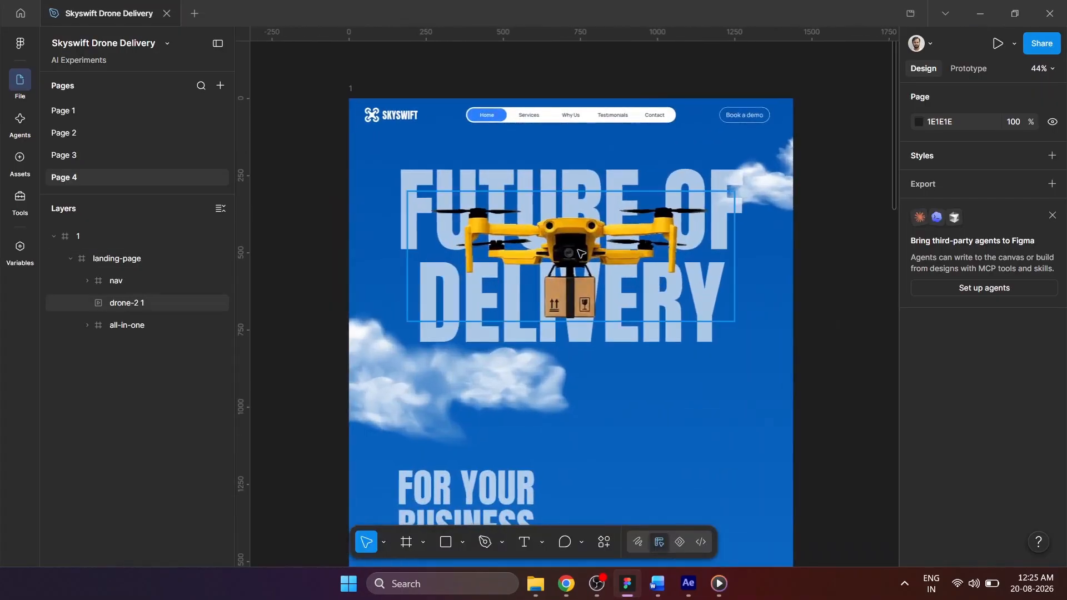
{"action": "left_click", "coordinate": [581, 254]}
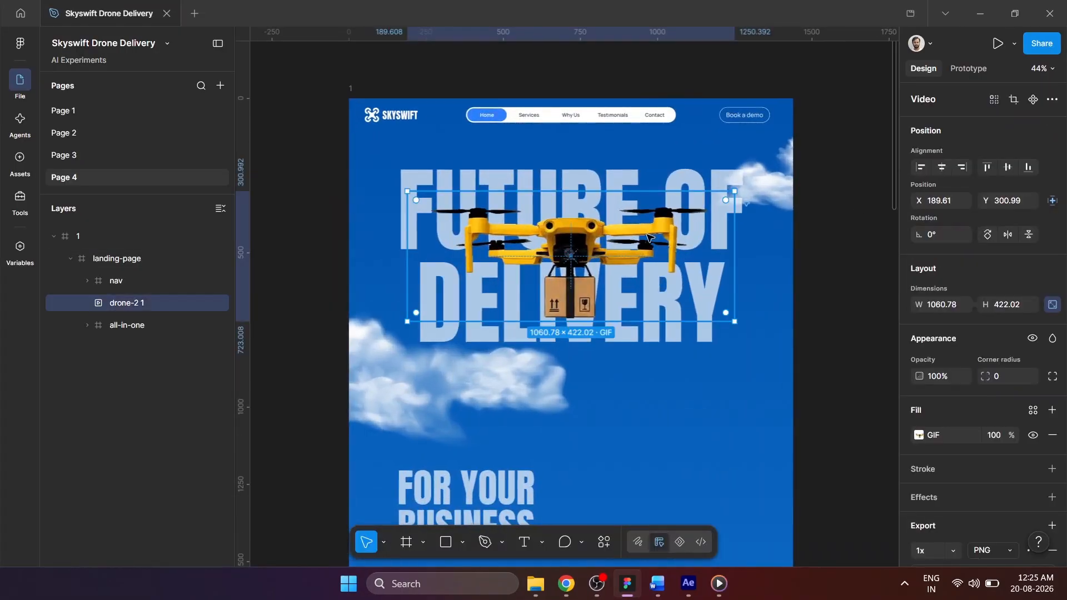
{"action": "left_click", "coordinate": [850, 355]}
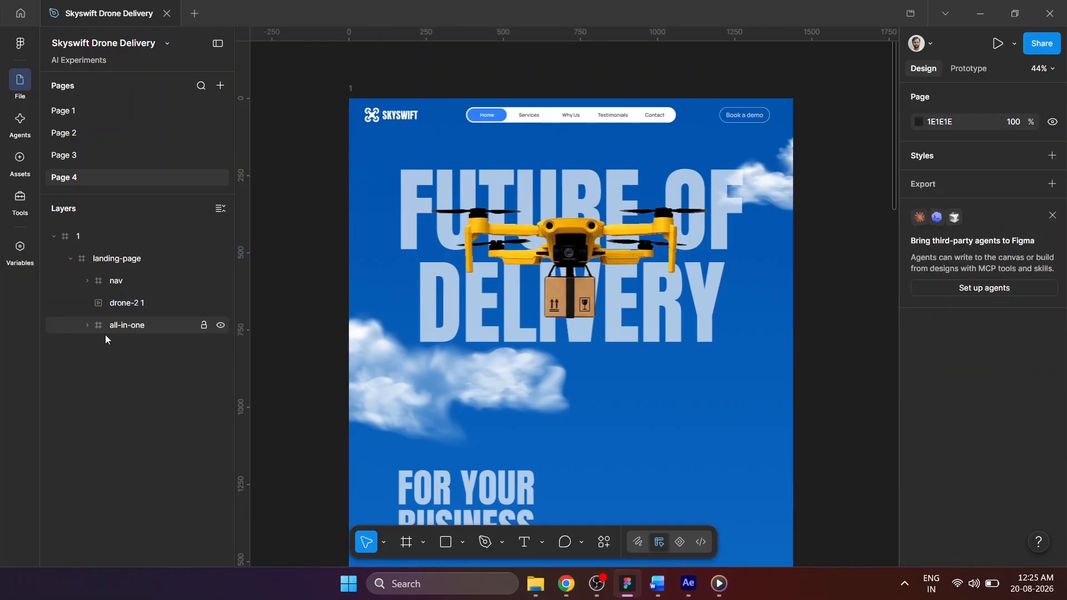
Shorten frame 1 to a height of 1024 so it shows only the hero section
{"action": "scroll", "coordinate": [309, 327], "scroll_direction": "up", "scroll_amount": 1}
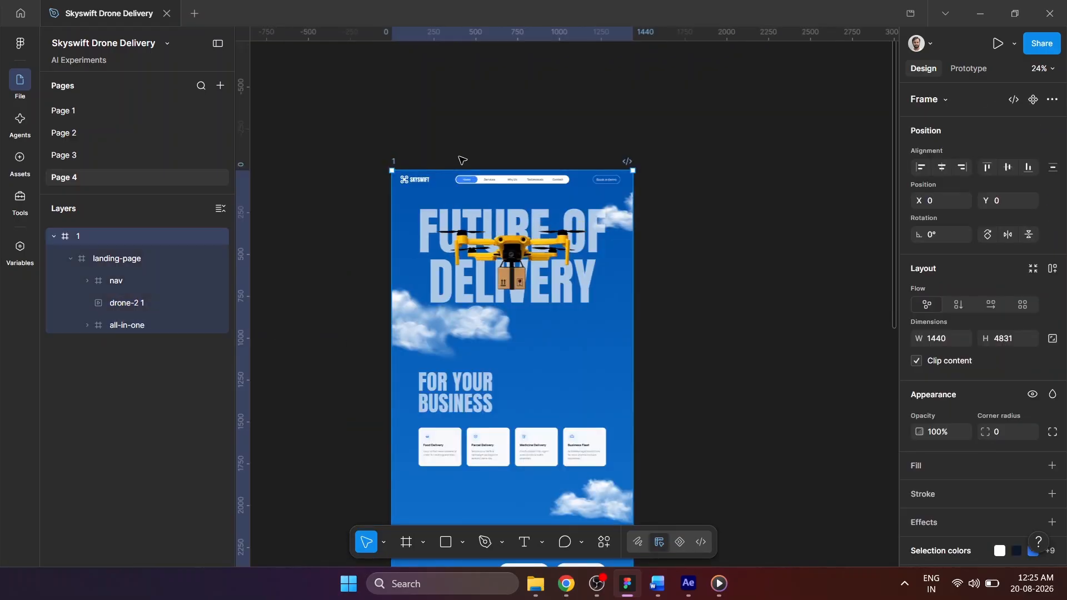
{"action": "scroll", "coordinate": [462, 161], "scroll_direction": "down", "scroll_amount": 5}
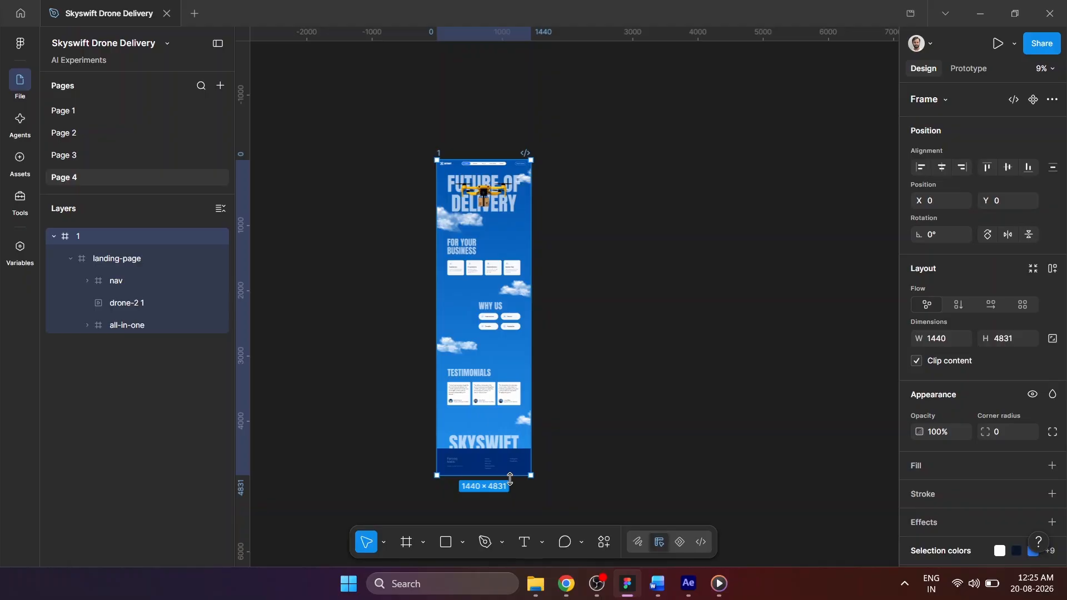
{"action": "left_click_drag", "start_coordinate": [510, 479], "coordinate": [538, 224]}
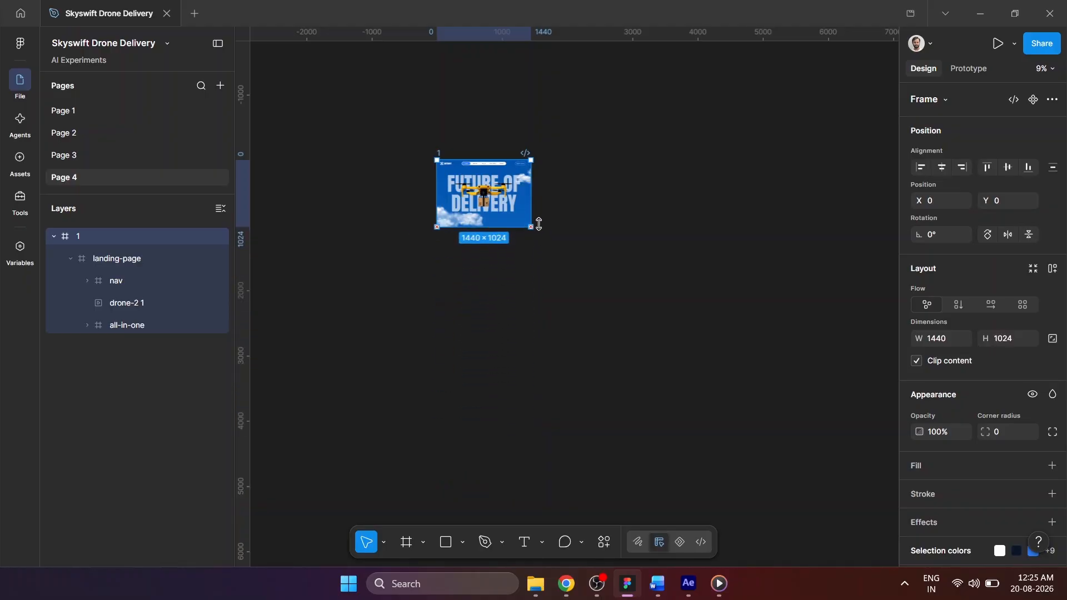
{"action": "scroll", "coordinate": [471, 176], "scroll_direction": "up", "scroll_amount": 8}
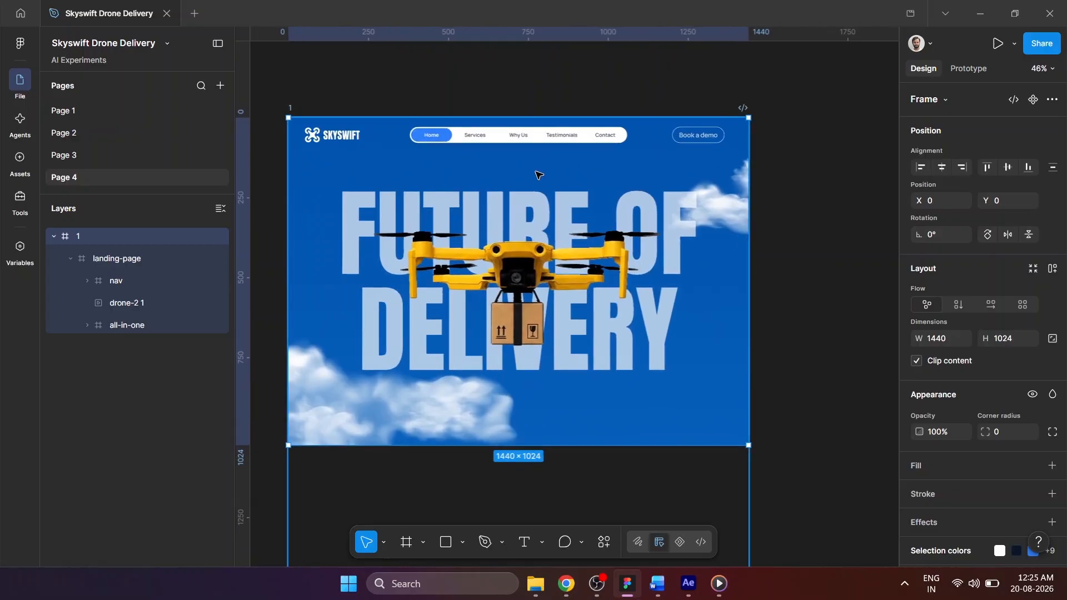
Duplicate frame 1 and move the copy's all-in-one content up to Y -970, bringing the For Your Business section into the frame
{"action": "scroll", "coordinate": [345, 184], "scroll_direction": "down", "scroll_amount": 4}
{"action": "key", "text": "ctrl+d"}
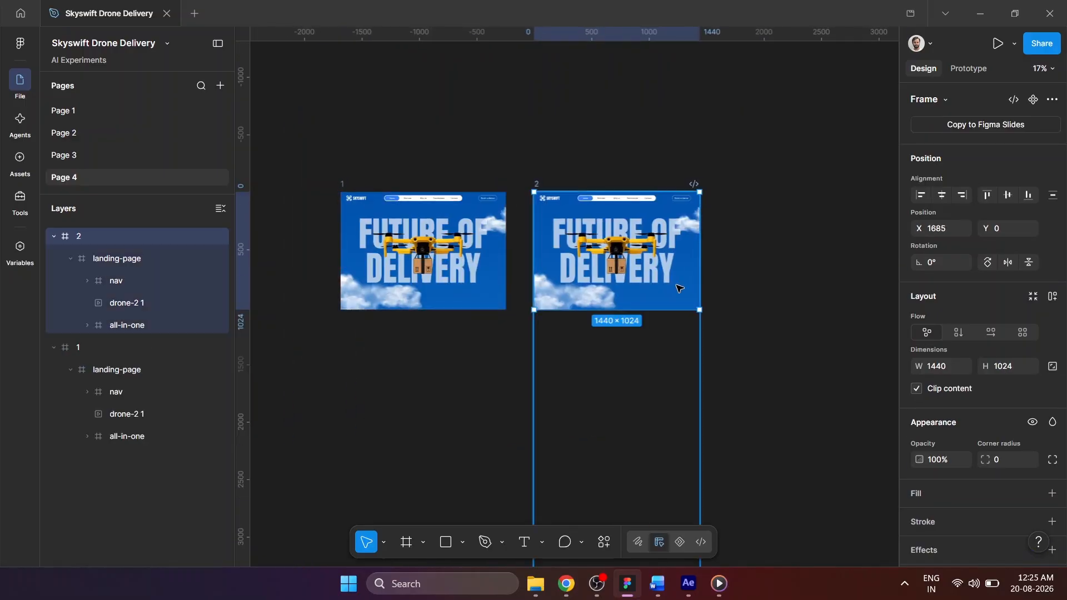
{"action": "left_click", "coordinate": [126, 326]}
{"action": "scroll", "coordinate": [590, 226], "scroll_direction": "up", "scroll_amount": 2}
{"action": "scroll", "coordinate": [587, 225], "scroll_direction": "up", "scroll_amount": 2}
{"action": "key", "text": "shift+Up"}
{"action": "key", "text": "shift+Up"}
{"action": "key", "text": "shift+Up"}
{"action": "key", "text": "shift+Up"}
{"action": "key", "text": "shift+Up"}
{"action": "key", "text": "shift+Up"}
{"action": "key", "text": "shift+Up"}
{"action": "key", "text": "shift+Up"}
{"action": "key", "text": "shift+Up"}
{"action": "key", "text": "shift+Up"}
{"action": "key", "text": "shift+Up"}
{"action": "key", "text": "shift+Up"}
{"action": "key", "text": "shift+Up"}
{"action": "key", "text": "shift+Up"}
{"action": "key", "text": "shift+Up"}
{"action": "key", "text": "shift+Up"}
{"action": "key", "text": "shift+Up"}
{"action": "key", "text": "shift+Up"}
{"action": "key", "text": "shift+Up"}
{"action": "key", "text": "shift+Up"}
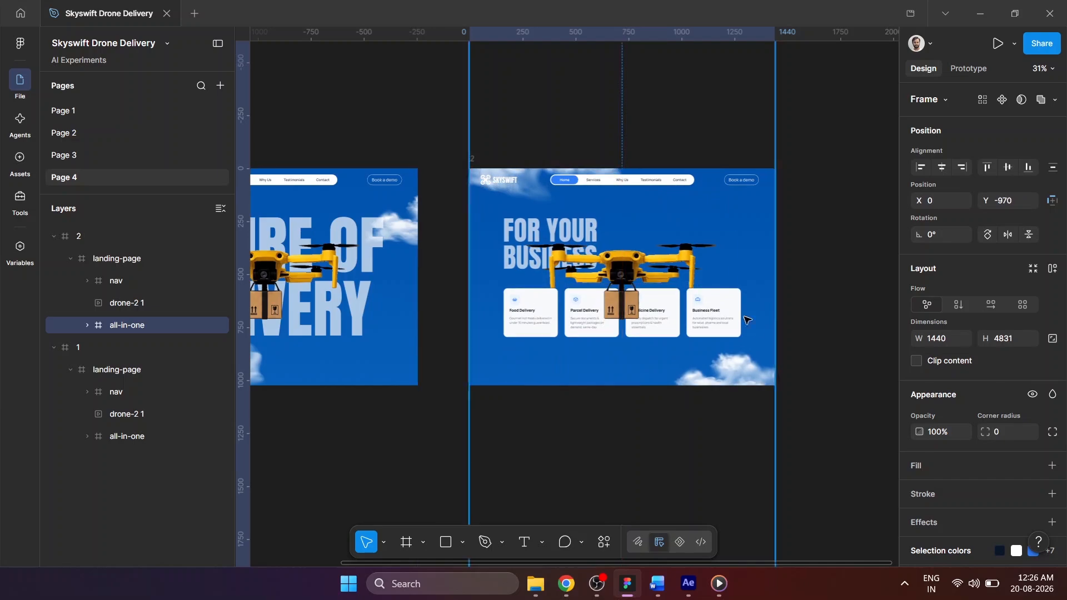
Shrink frame 2's drone to about 793 × 315 and place it beside the For Your Business heading at X 584, Y 209.6
{"action": "scroll", "coordinate": [655, 256], "scroll_direction": "up", "scroll_amount": 1}
{"action": "left_click", "coordinate": [518, 317]}
{"action": "left_click_drag", "start_coordinate": [484, 337], "coordinate": [516, 323]}
{"action": "left_click_drag", "start_coordinate": [615, 302], "coordinate": [685, 263]}
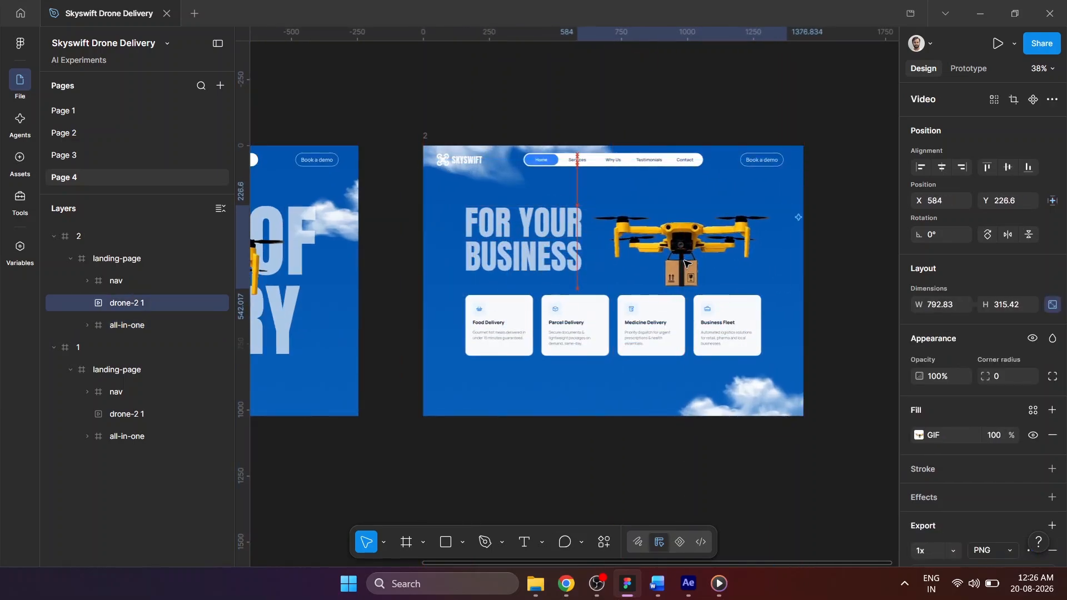
{"action": "scroll", "coordinate": [498, 90], "scroll_direction": "down", "scroll_amount": 3}
{"action": "left_click_drag", "start_coordinate": [498, 91], "coordinate": [436, 131]}
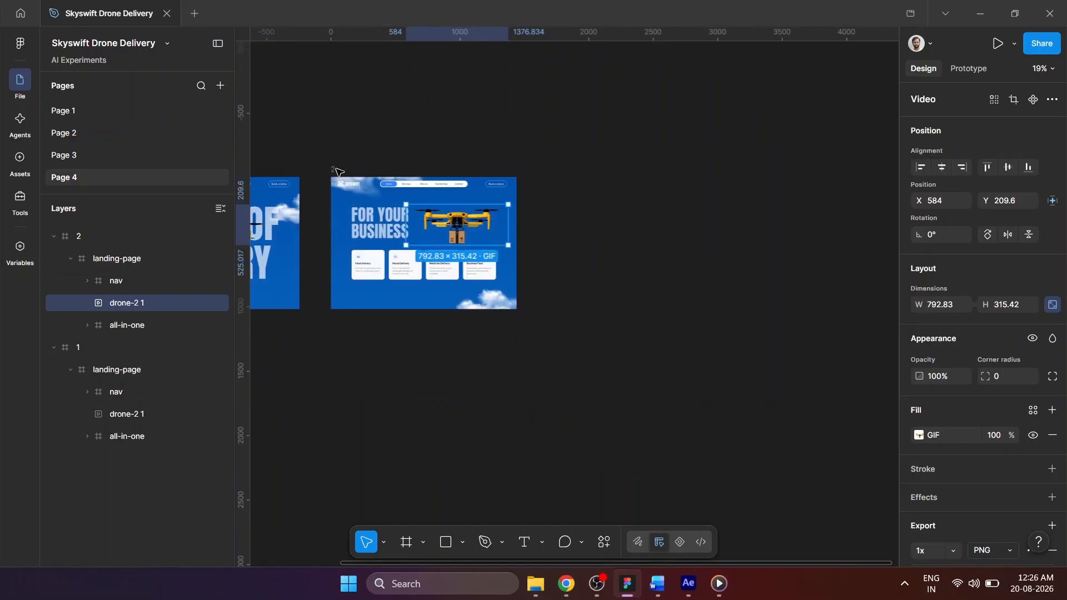
Duplicate frame 2 beside it and move the copy's all-in-one content up to Y -1870, bringing the Why Us section into the frame
{"action": "left_click_drag", "start_coordinate": [335, 168], "coordinate": [558, 168], "text": "alt"}
{"action": "scroll", "coordinate": [781, 247], "scroll_direction": "up", "scroll_amount": 2}
{"action": "left_click", "coordinate": [54, 237]}
{"action": "left_click", "coordinate": [95, 326]}
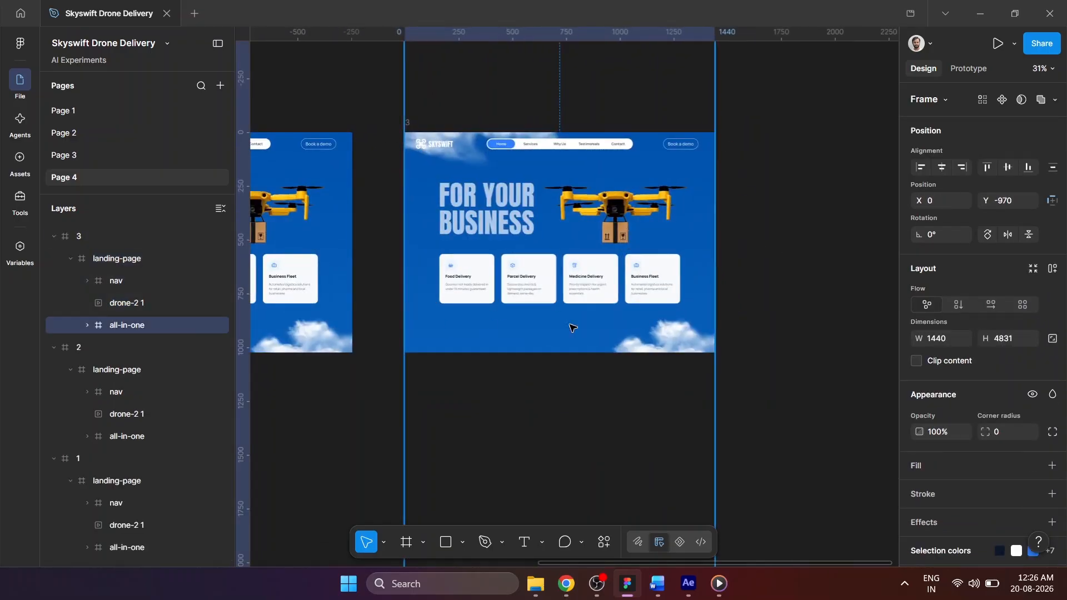
{"action": "key", "text": "shift+Up"}
{"action": "key", "text": "shift+Up"}
{"action": "key", "text": "shift+Up"}
{"action": "key", "text": "shift+Up"}
{"action": "key", "text": "shift+Up"}
{"action": "key", "text": "shift+Up"}
{"action": "key", "text": "shift+Up"}
{"action": "key", "text": "shift+Up"}
{"action": "key", "text": "shift+Up"}
{"action": "key", "text": "shift+Up"}
{"action": "key", "text": "shift+Up"}
{"action": "key", "text": "shift+Up"}
{"action": "key", "text": "shift+Up"}
{"action": "key", "text": "shift+Up"}
{"action": "key", "text": "shift+Up"}
{"action": "key", "text": "shift+Up"}
{"action": "key", "text": "shift+Up"}
{"action": "key", "text": "shift+Up"}
{"action": "key", "text": "shift+Up"}
{"action": "key", "text": "shift+Up"}
{"action": "key", "text": "shift+Up"}
{"action": "key", "text": "shift+Up"}
{"action": "key", "text": "shift+Up"}
{"action": "key", "text": "shift+Up"}
{"action": "key", "text": "shift+Up"}
{"action": "key", "text": "shift+Up"}
{"action": "key", "text": "shift+Up"}
{"action": "key", "text": "shift+Up"}
{"action": "key", "text": "shift+Up"}
{"action": "key", "text": "shift+Up"}
{"action": "key", "text": "shift+Up"}
{"action": "key", "text": "shift+Up"}
{"action": "key", "text": "shift+Up"}
{"action": "key", "text": "shift+Up"}
{"action": "key", "text": "shift+Up"}
{"action": "key", "text": "shift+Up"}
{"action": "key", "text": "shift+Up"}
{"action": "key", "text": "shift+Up"}
{"action": "key", "text": "shift+Up"}
{"action": "key", "text": "shift+Up"}
{"action": "key", "text": "shift+Down"}
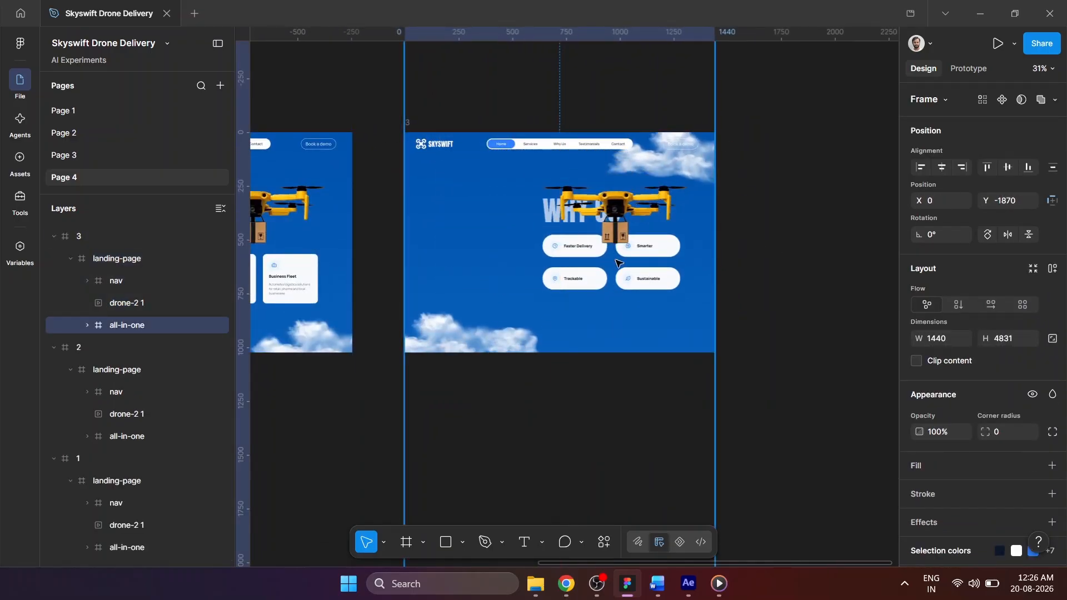
Move frame 3's drone into the empty area left of the Why Us cards and shrink it slightly to clear them
{"action": "left_click_drag", "start_coordinate": [623, 210], "coordinate": [486, 259]}
{"action": "key", "text": "ctrl+z"}
{"action": "left_click", "coordinate": [623, 210]}
{"action": "scroll", "coordinate": [456, 256], "scroll_direction": "up", "scroll_amount": 3}
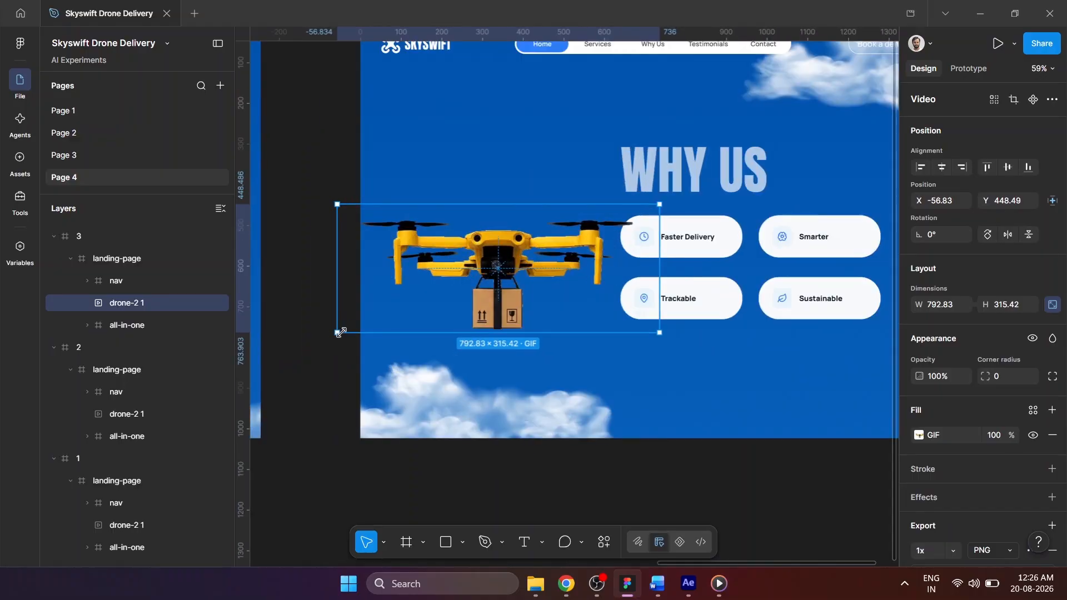
{"action": "left_click_drag", "start_coordinate": [337, 332], "coordinate": [370, 318], "text": "alt"}
{"action": "left_click_drag", "start_coordinate": [522, 268], "coordinate": [525, 267]}
Duplicate frame 3 beside it and move the copy's all-in-one content up to Y -2910, bringing the Testimonials section into the frame
{"action": "scroll", "coordinate": [500, 270], "scroll_direction": "down", "scroll_amount": 4}
{"action": "left_click_drag", "start_coordinate": [392, 167], "coordinate": [670, 189], "text": "alt+shift"}
{"action": "scroll", "coordinate": [531, 322], "scroll_direction": "right", "scroll_amount": 4}
{"action": "scroll", "coordinate": [531, 322], "scroll_direction": "up", "scroll_amount": 1}
{"action": "scroll", "coordinate": [578, 334], "scroll_direction": "left", "scroll_amount": 1}
{"action": "double_click", "coordinate": [622, 342]}
{"action": "key", "text": "shift+Up"}
{"action": "key", "text": "shift+Up"}
{"action": "key", "text": "shift+Up"}
{"action": "key", "text": "shift+Up"}
{"action": "key", "text": "shift+Up"}
{"action": "key", "text": "shift+Up"}
{"action": "key", "text": "shift+Up"}
{"action": "key", "text": "shift+Up"}
{"action": "key", "text": "shift+Up"}
{"action": "key", "text": "shift+Up"}
{"action": "key", "text": "shift+Up"}
{"action": "key", "text": "shift+Up"}
{"action": "key", "text": "shift+Up"}
{"action": "key", "text": "shift+Up"}
{"action": "key", "text": "shift+Up"}
{"action": "key", "text": "shift+Up"}
{"action": "key", "text": "shift+Up"}
{"action": "key", "text": "shift+Up"}
{"action": "key", "text": "shift+Up"}
{"action": "key", "text": "shift+Up"}
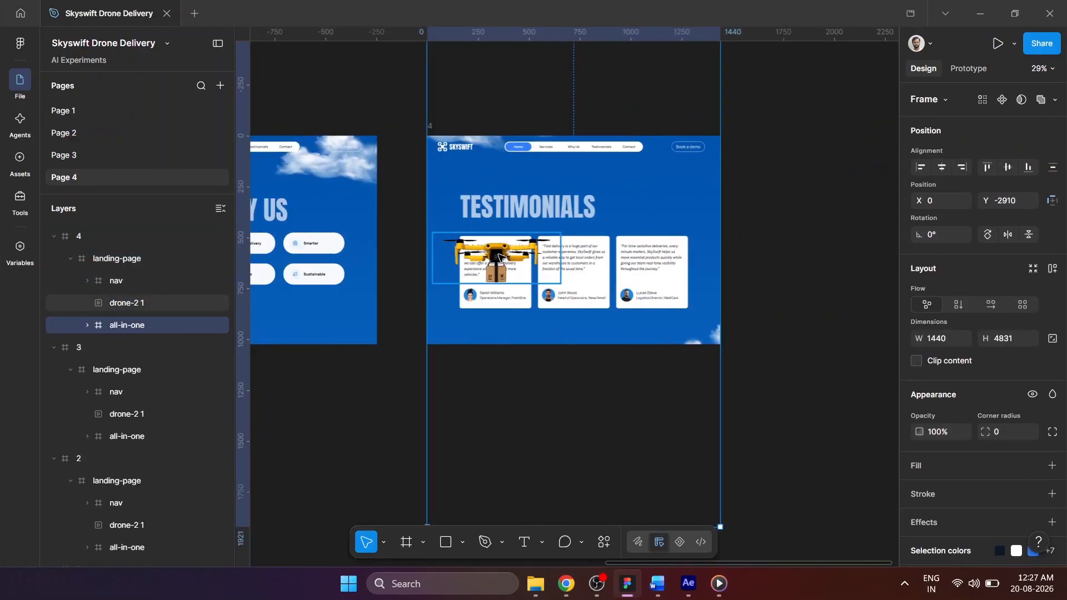
Move frame 4's drone to the right of the Testimonials heading, above the review cards, and scale it down
{"action": "left_click_drag", "start_coordinate": [499, 258], "coordinate": [654, 206]}
{"action": "scroll", "coordinate": [655, 206], "scroll_direction": "up", "scroll_amount": 3}
{"action": "left_click_drag", "start_coordinate": [758, 188], "coordinate": [742, 188], "text": "alt"}
{"action": "scroll", "coordinate": [493, 236], "scroll_direction": "down", "scroll_amount": 4}
{"action": "left_click", "coordinate": [389, 178]}
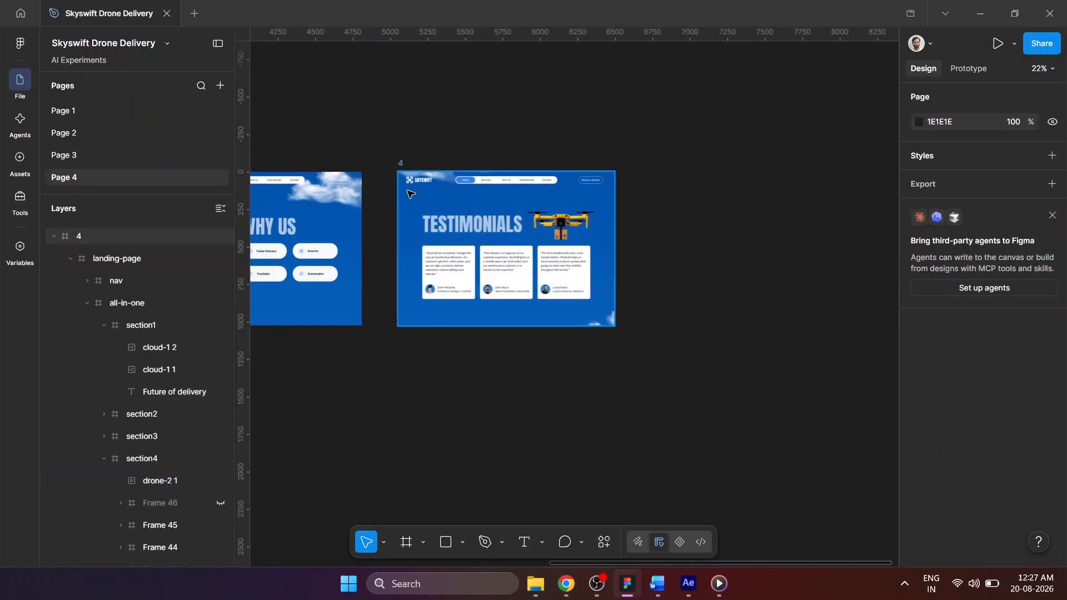
Duplicate frame 4 beside it and move the copy's all-in-one content up, bringing the Skyswift footer section into the frame
{"action": "left_click_drag", "start_coordinate": [402, 164], "coordinate": [661, 193], "text": "alt+shift"}
{"action": "scroll", "coordinate": [601, 278], "scroll_direction": "right", "scroll_amount": 4}
{"action": "scroll", "coordinate": [537, 365], "scroll_direction": "up", "scroll_amount": 1}
{"action": "double_click", "coordinate": [539, 367]}
{"action": "left_click", "coordinate": [71, 258]}
{"action": "double_click", "coordinate": [601, 395]}
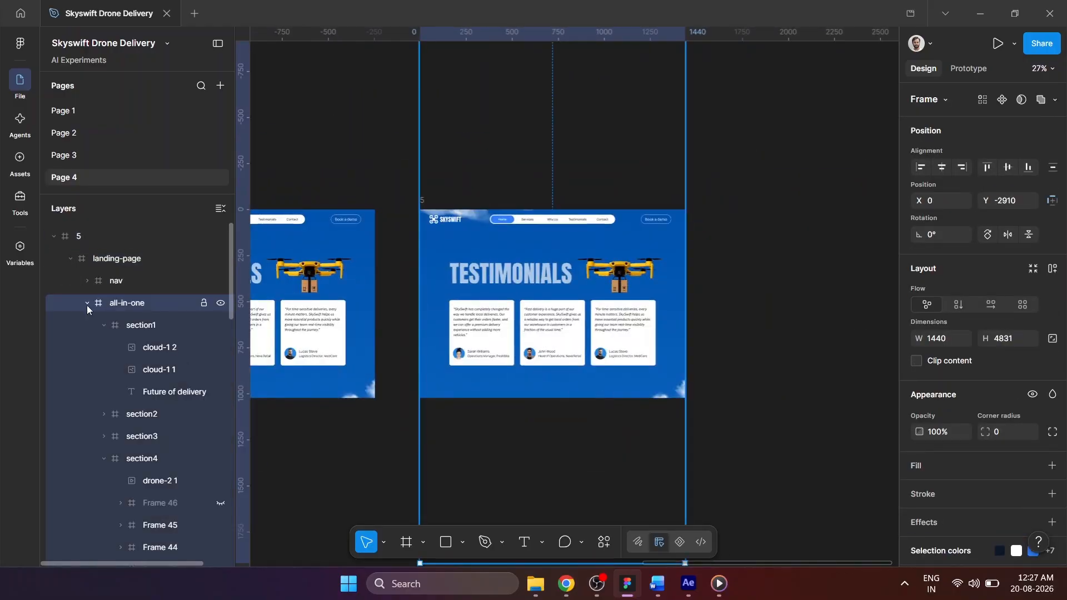
{"action": "left_click", "coordinate": [87, 304]}
{"action": "key", "text": "shift+Up"}
{"action": "key", "text": "shift+Up"}
{"action": "key", "text": "shift+Up"}
{"action": "key", "text": "shift+Up"}
{"action": "key", "text": "shift+Up"}
{"action": "key", "text": "shift+Up"}
{"action": "key", "text": "shift+Up"}
{"action": "key", "text": "shift+Up"}
{"action": "key", "text": "shift+Up"}
{"action": "key", "text": "shift+Up"}
{"action": "key", "text": "shift+Up"}
{"action": "key", "text": "shift+Up"}
{"action": "key", "text": "shift+Up"}
{"action": "key", "text": "shift+Up"}
{"action": "key", "text": "shift+Up"}
{"action": "key", "text": "shift+Up"}
{"action": "key", "text": "shift+Up"}
{"action": "key", "text": "shift+Up"}
{"action": "key", "text": "shift+Up"}
{"action": "key", "text": "shift+Up"}
{"action": "key", "text": "ctrl+z"}
Move frame 5's drone over the footer's SKYSWIFT heading, enlarge it to about 1034 × 411 and centre it horizontally
{"action": "left_click", "coordinate": [87, 303]}
{"action": "left_click", "coordinate": [151, 481]}
{"action": "left_click", "coordinate": [133, 329]}
{"action": "left_click_drag", "start_coordinate": [610, 523], "coordinate": [610, 377]}
{"action": "left_click", "coordinate": [656, 283]}
{"action": "left_click_drag", "start_coordinate": [661, 285], "coordinate": [595, 316]}
{"action": "scroll", "coordinate": [594, 317], "scroll_direction": "up", "scroll_amount": 1}
{"action": "key", "text": "alt+h"}
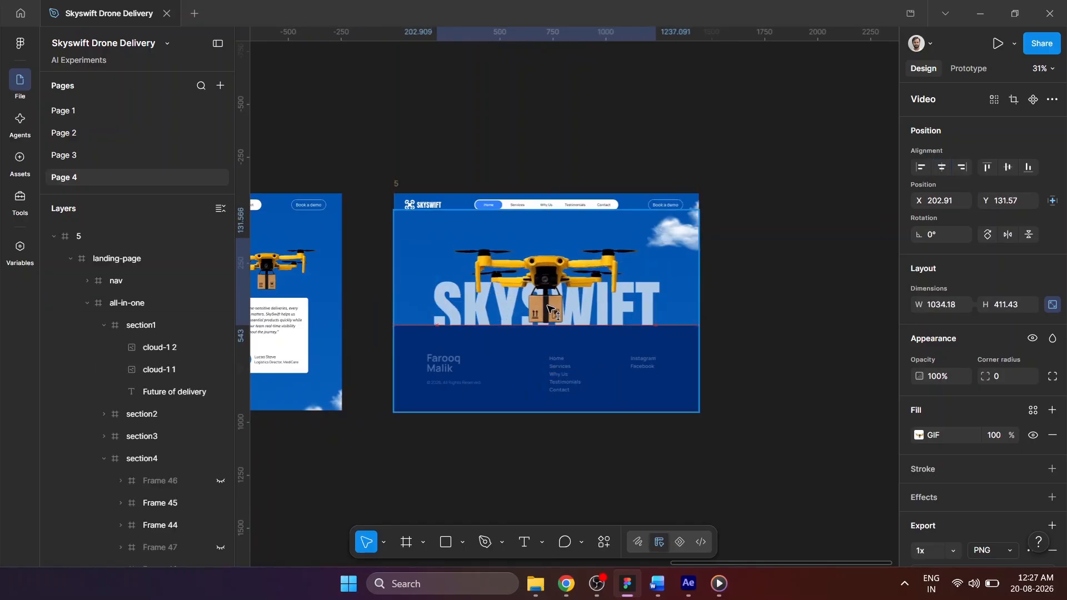
{"action": "key", "text": "Escape"}
{"action": "scroll", "coordinate": [786, 288], "scroll_direction": "down", "scroll_amount": 5}
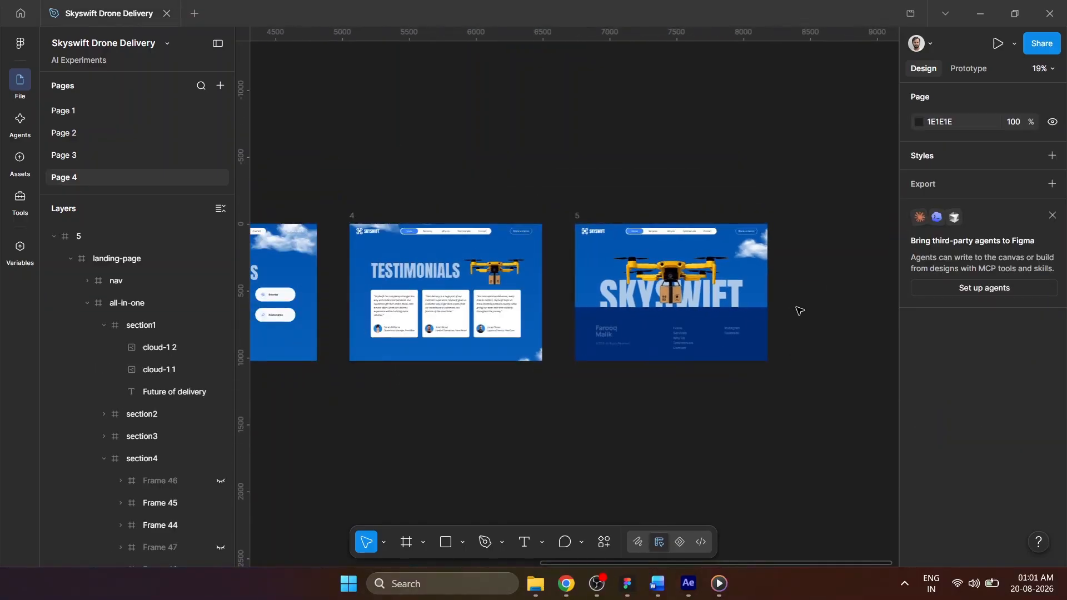
{"action": "scroll", "coordinate": [799, 310], "scroll_direction": "down", "scroll_amount": 6}
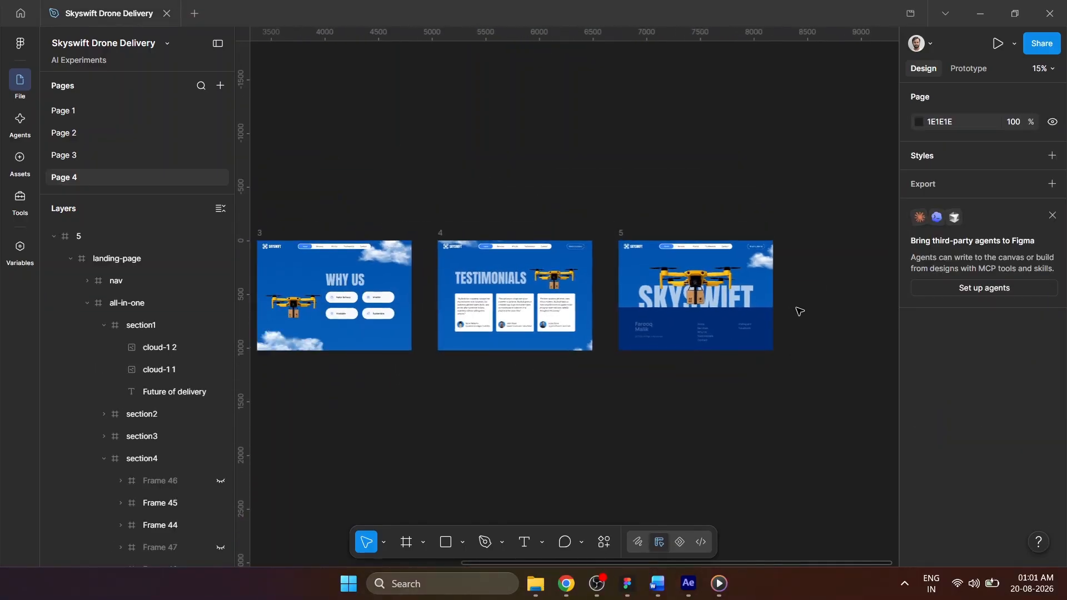
Create a prototype link from frame 1 to frame 2 that navigates on click with a Smart animate transition
{"action": "left_click", "coordinate": [980, 73]}
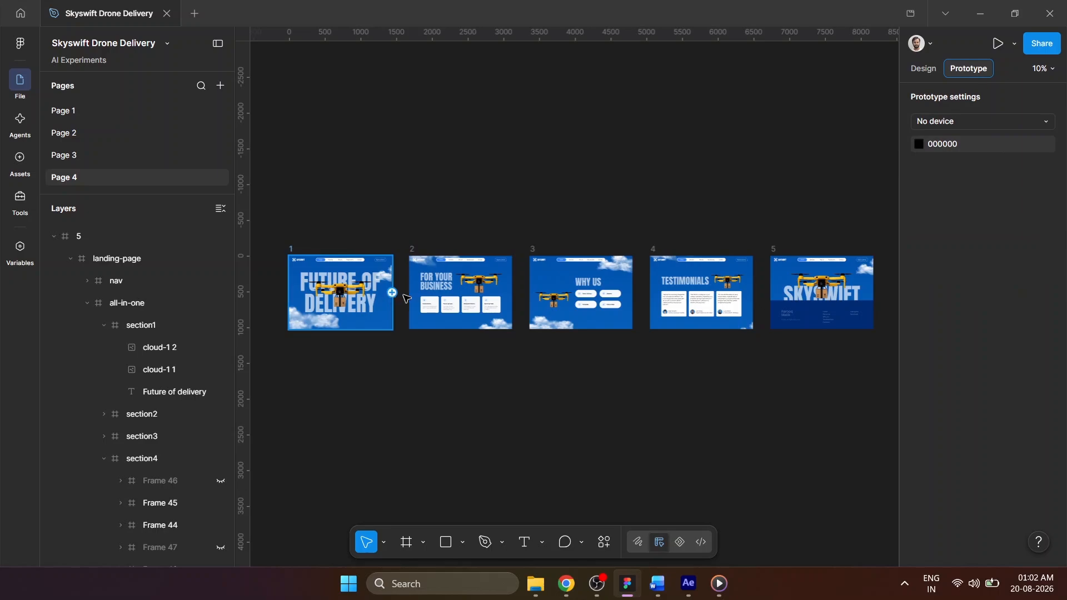
{"action": "left_click_drag", "start_coordinate": [392, 293], "coordinate": [415, 300]}
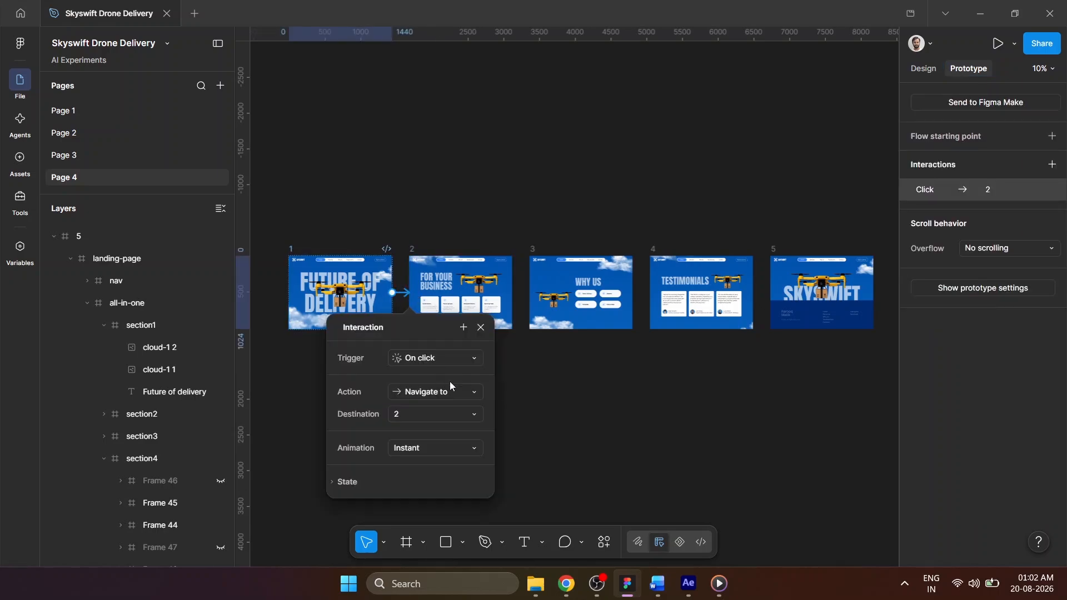
{"action": "left_click", "coordinate": [455, 448]}
{"action": "left_click", "coordinate": [438, 483]}
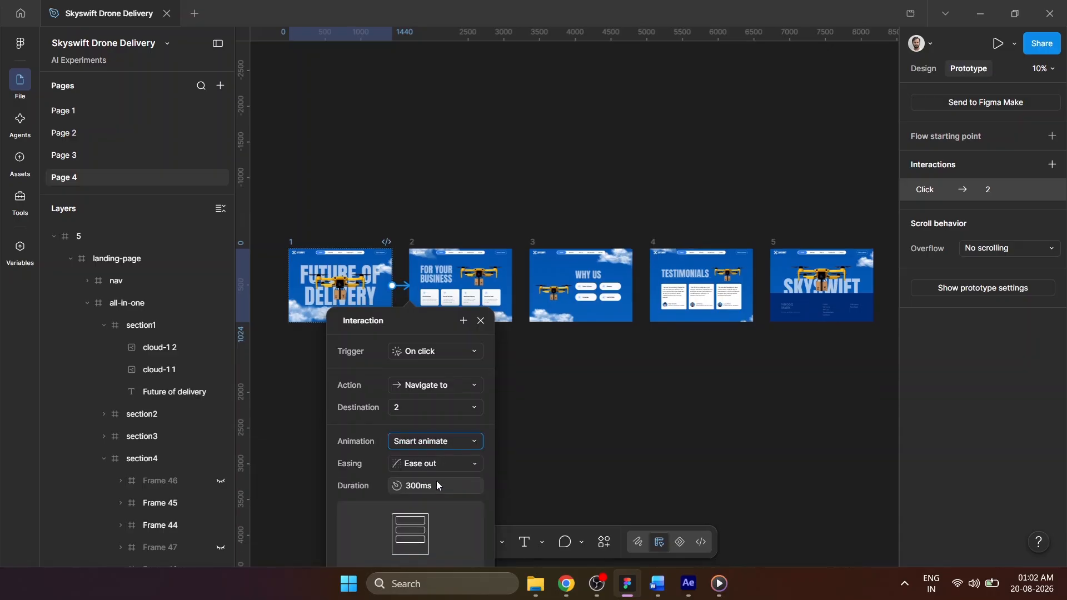
Set the duration of the frame 1 to frame 2 transition to 1000 ms, with Ease out easing
{"action": "left_click", "coordinate": [412, 488]}
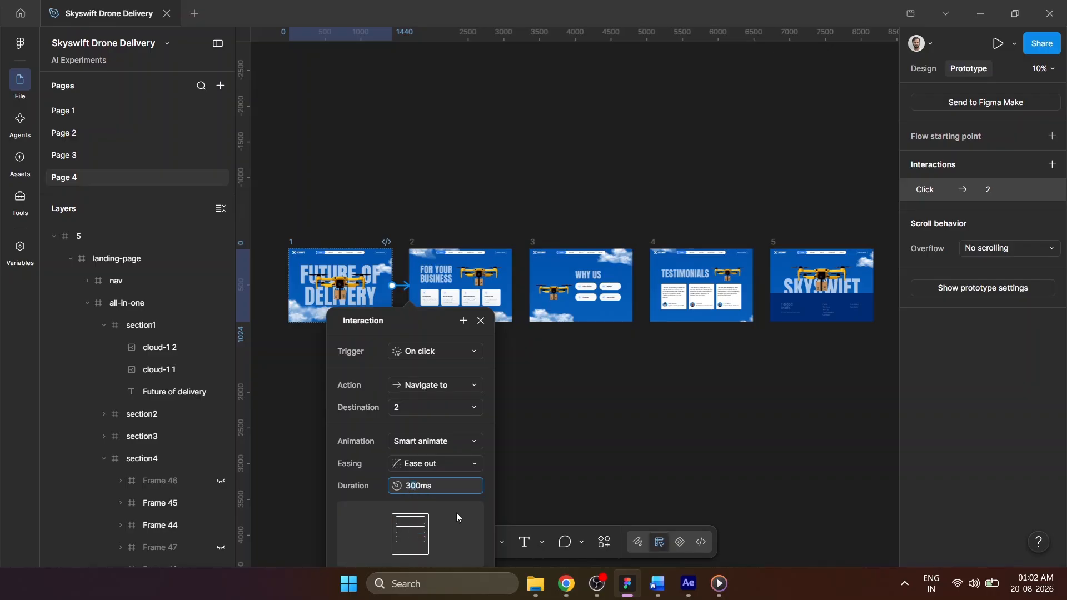
{"action": "key", "text": "BackSpace"}
{"action": "key", "text": "BackSpace"}
{"action": "type", "text": "100"}
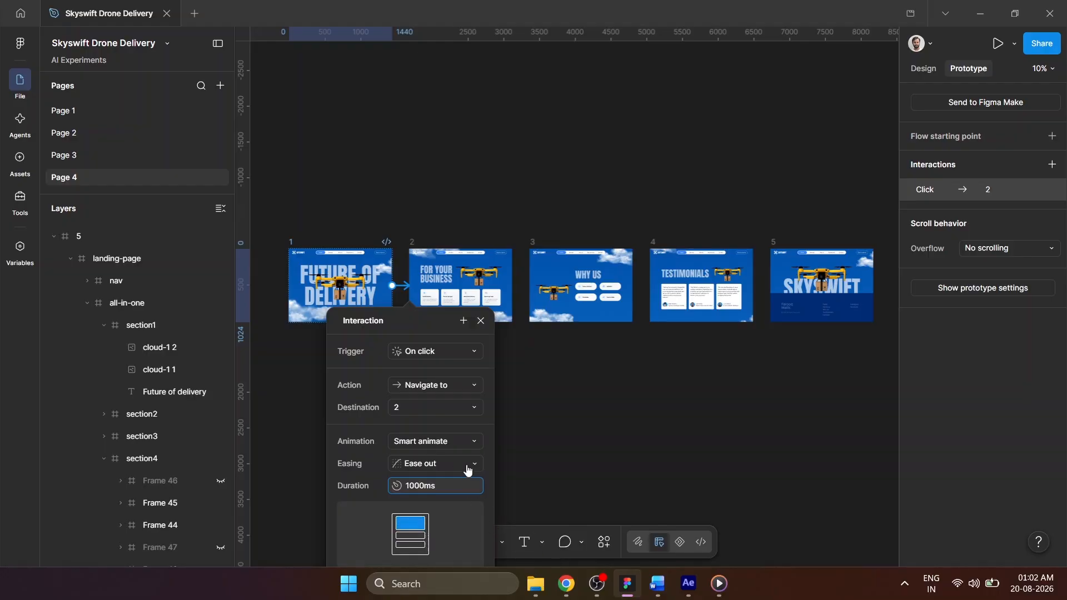
{"action": "left_click_drag", "start_coordinate": [425, 325], "coordinate": [503, 282]}
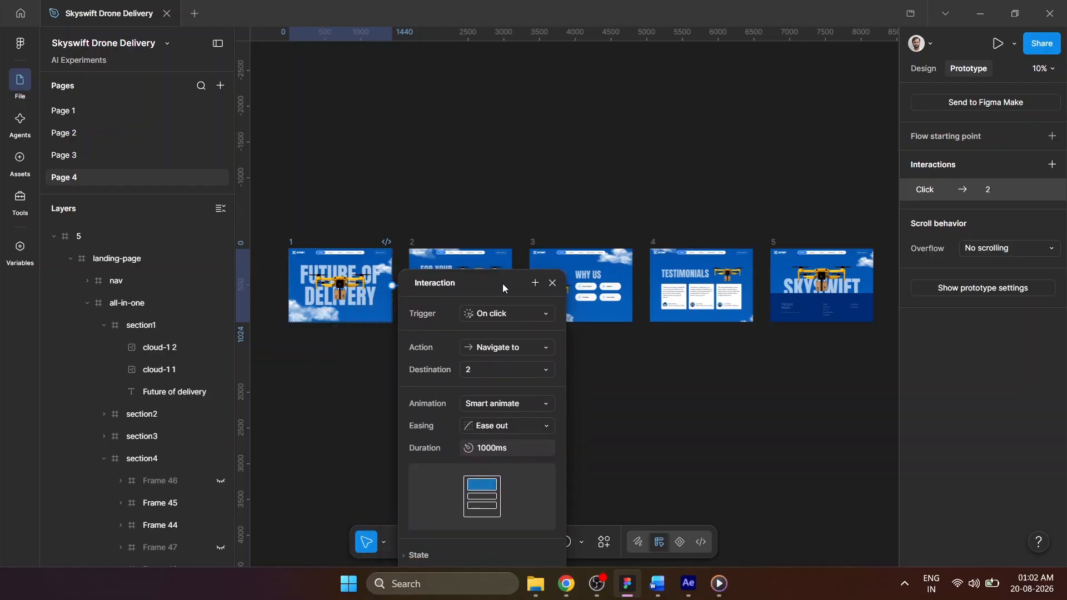
{"action": "left_click", "coordinate": [533, 426]}
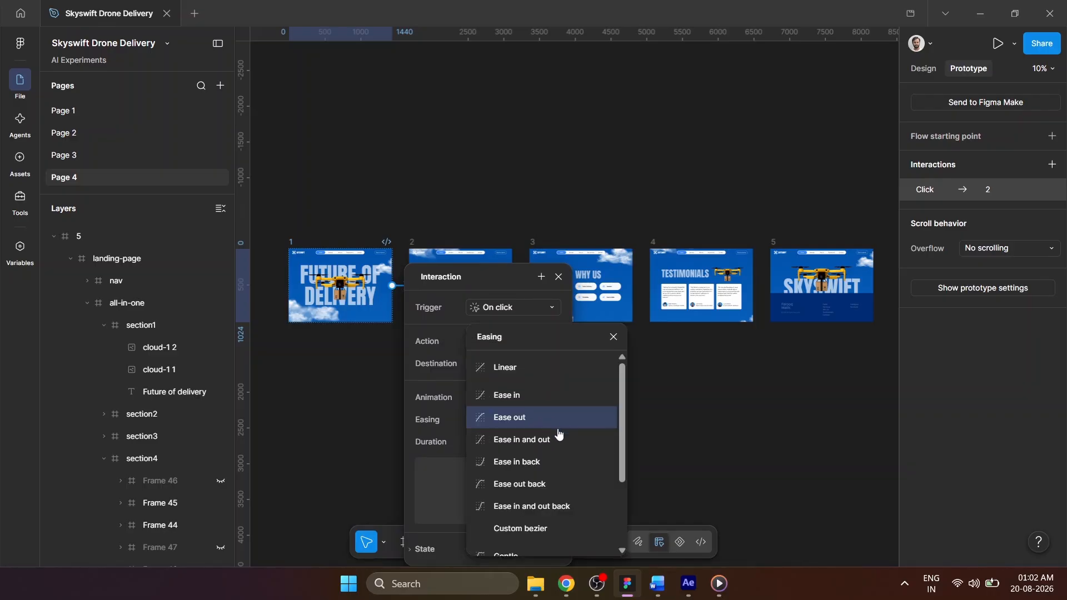
{"action": "left_click", "coordinate": [541, 418]}
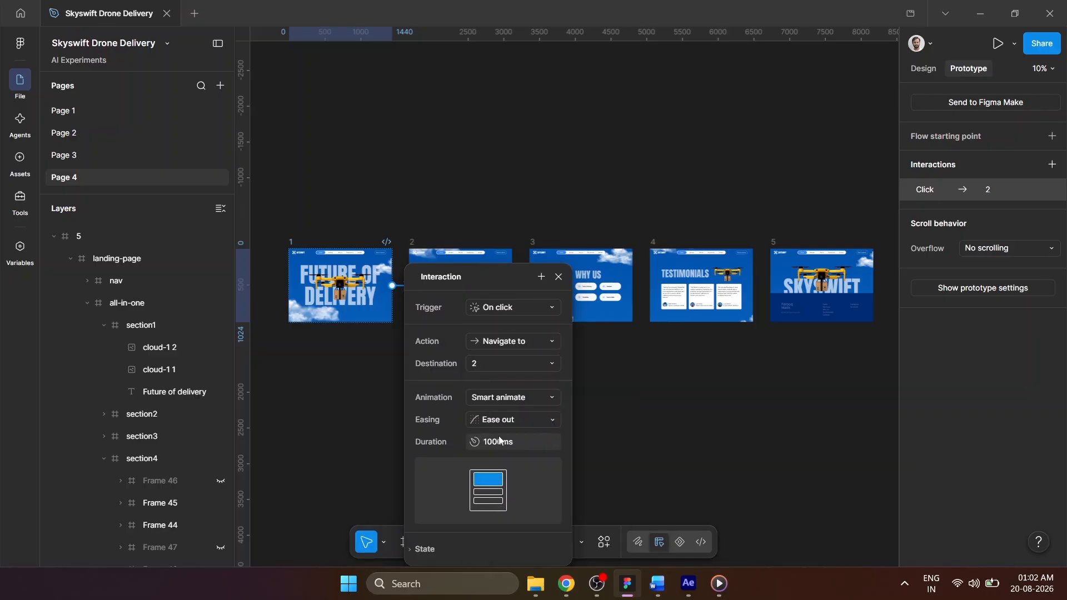
{"action": "left_click", "coordinate": [558, 277]}
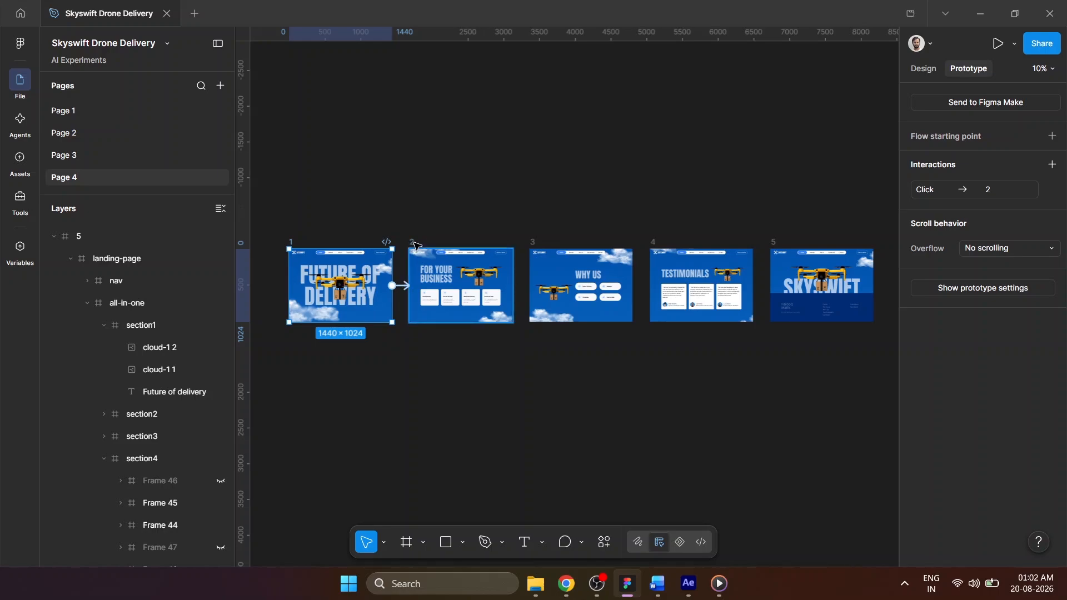
Link frame 2 to frame 3 and frame 3 to frame 4 on click, using Smart animate, Ease out and 1000 ms
{"action": "left_click_drag", "start_coordinate": [511, 286], "coordinate": [533, 293]}
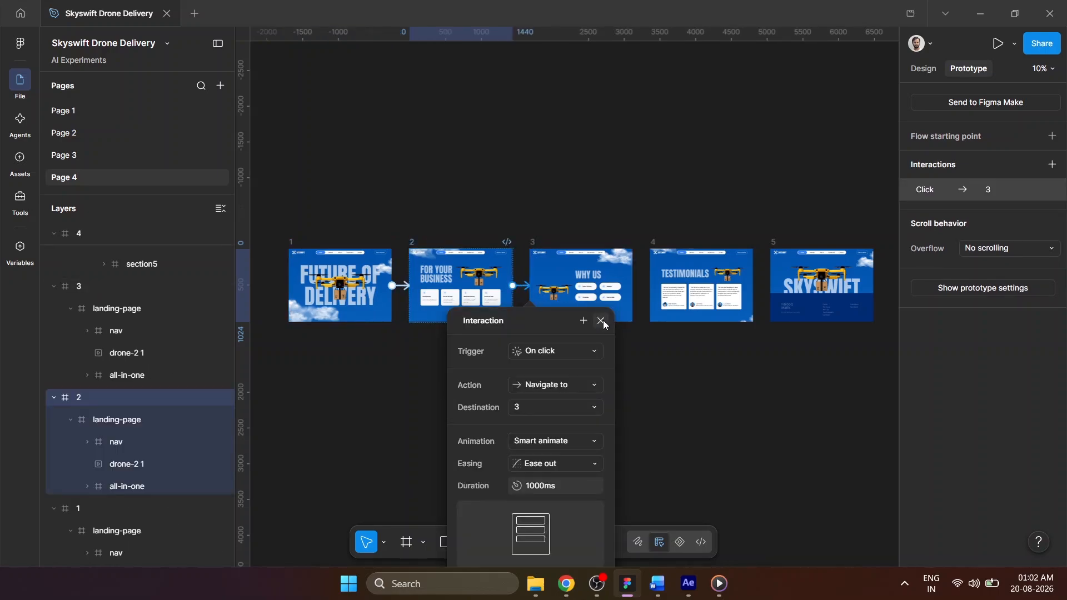
{"action": "left_click", "coordinate": [597, 250]}
{"action": "left_click", "coordinate": [536, 244]}
{"action": "scroll", "coordinate": [639, 288], "scroll_direction": "up", "scroll_amount": 1}
{"action": "left_click_drag", "start_coordinate": [629, 285], "coordinate": [651, 289]}
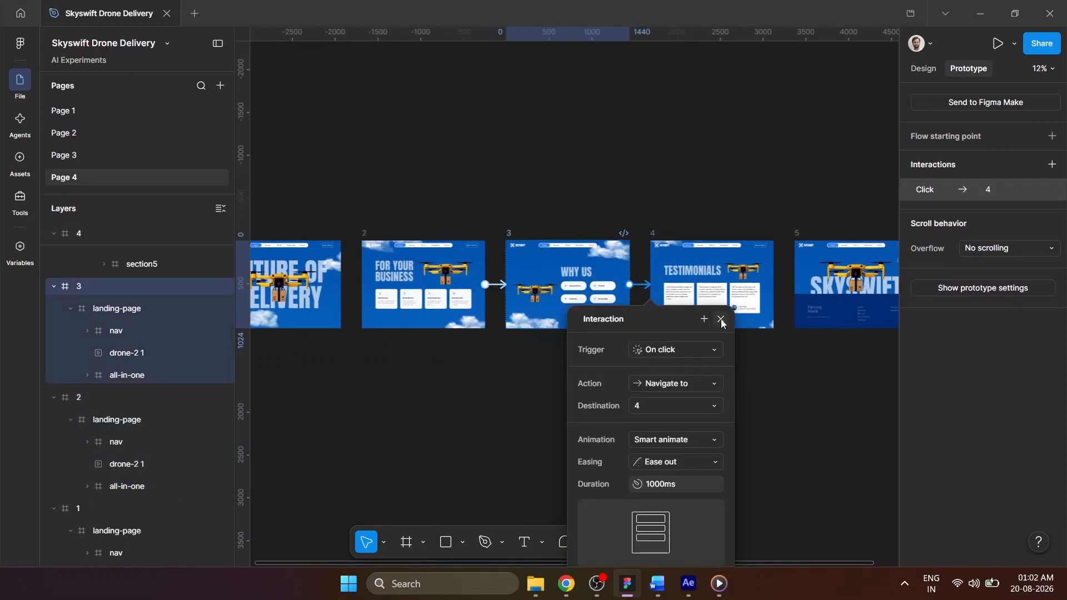
{"action": "left_click", "coordinate": [721, 317]}
Link frame 4 to frame 5 and frame 5 back to frame 1 on click, using Smart animate, Ease out and 1000 ms
{"action": "left_click", "coordinate": [654, 236]}
{"action": "left_click_drag", "start_coordinate": [774, 284], "coordinate": [806, 289]}
{"action": "scroll", "coordinate": [806, 295], "scroll_direction": "down", "scroll_amount": 2}
{"action": "left_click", "coordinate": [810, 317]}
{"action": "scroll", "coordinate": [824, 305], "scroll_direction": "up", "scroll_amount": 4}
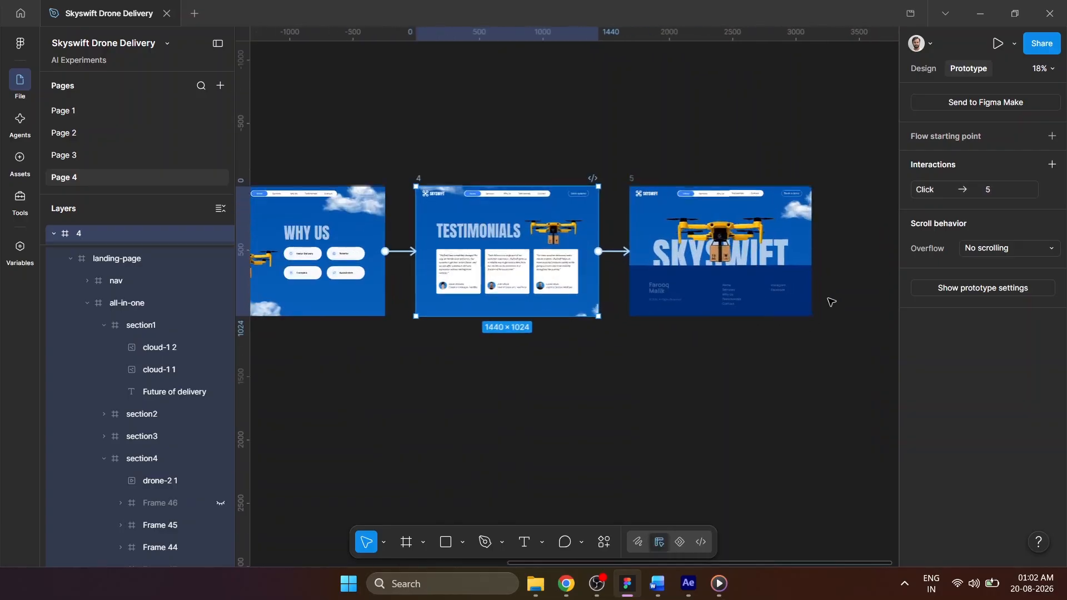
{"action": "scroll", "coordinate": [823, 244], "scroll_direction": "down", "scroll_amount": 3}
{"action": "left_click", "coordinate": [839, 273]}
{"action": "scroll", "coordinate": [838, 273], "scroll_direction": "down", "scroll_amount": 3}
{"action": "left_click_drag", "start_coordinate": [825, 253], "coordinate": [534, 261]}
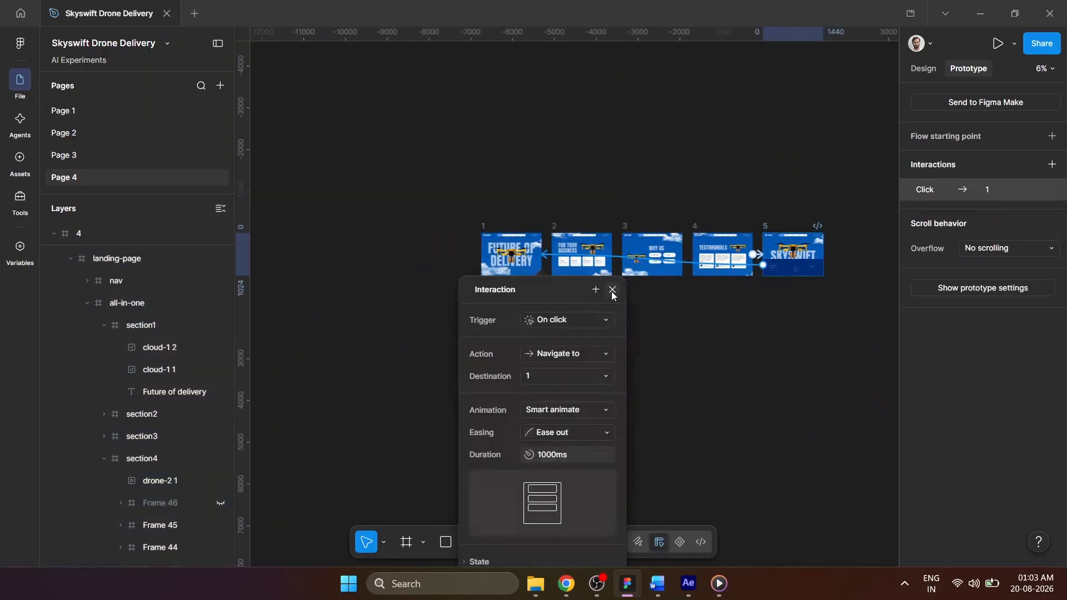
{"action": "left_click", "coordinate": [612, 291]}
Preview the prototype starting from frame 1
{"action": "scroll", "coordinate": [763, 240], "scroll_direction": "up", "scroll_amount": 4}
{"action": "scroll", "coordinate": [721, 265], "scroll_direction": "down", "scroll_amount": 1}
{"action": "left_click", "coordinate": [505, 353]}
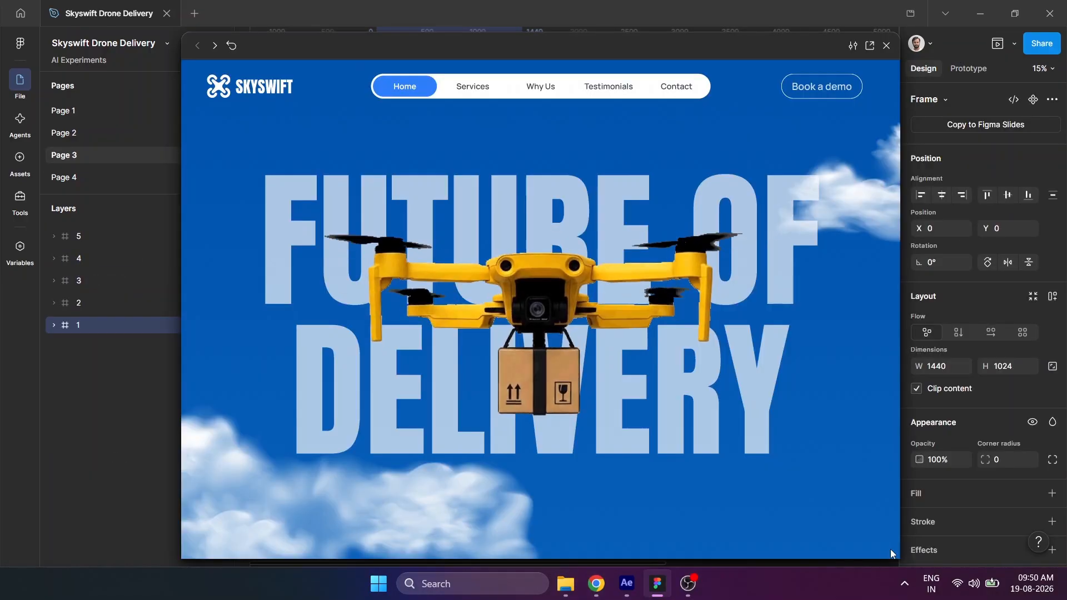